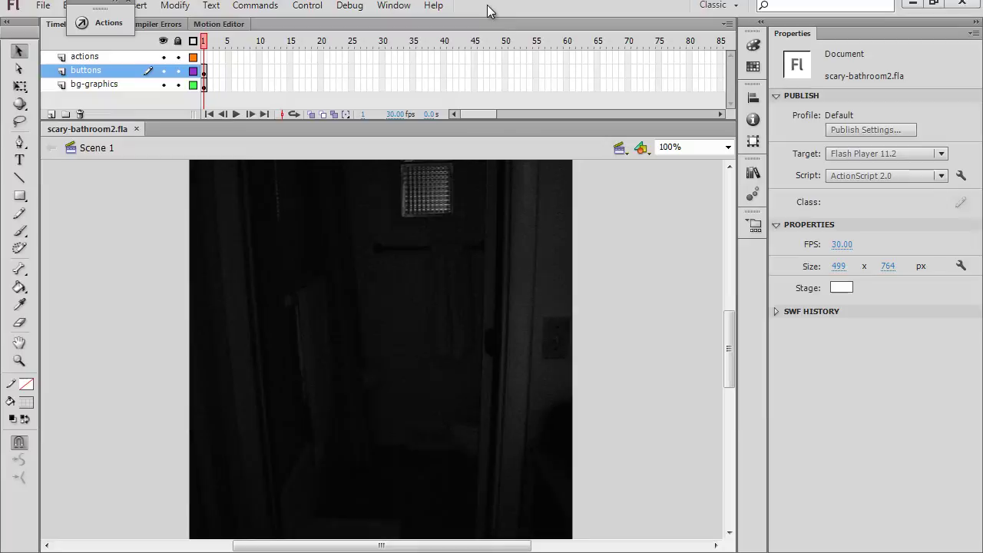
Step: Test-play scary-bathroom2.swf with Ctrl+Enter, then close the preview player
{"action": "key", "text": "ctrl+Return"}
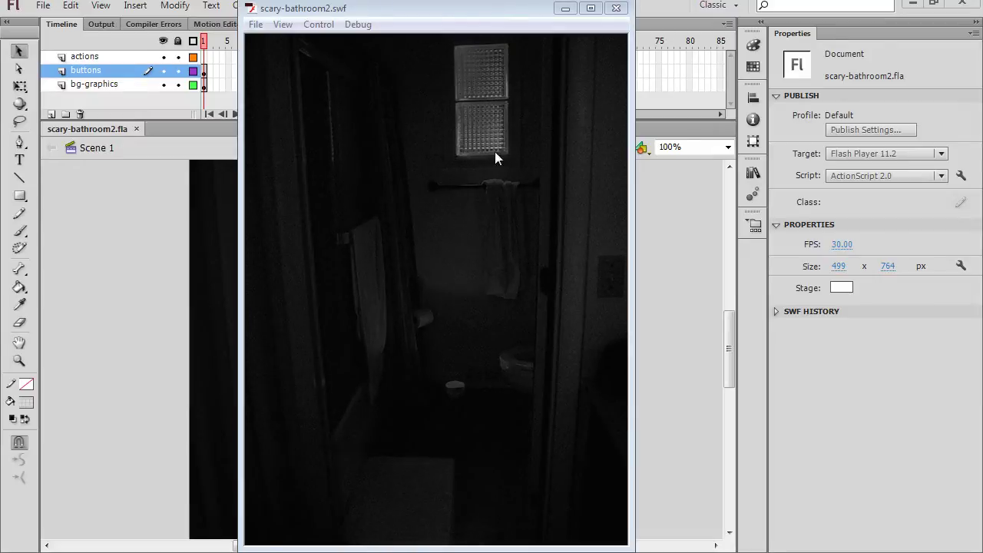
{"action": "left_click", "coordinate": [618, 10]}
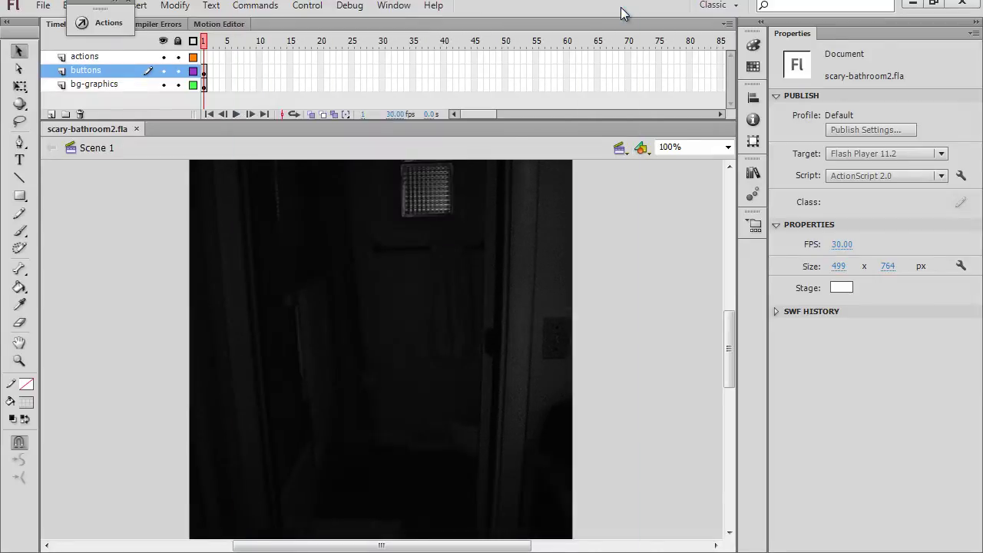
Step: Open the images folder and show its photos as extra-large thumbnails
{"action": "left_click", "coordinate": [48, 551]}
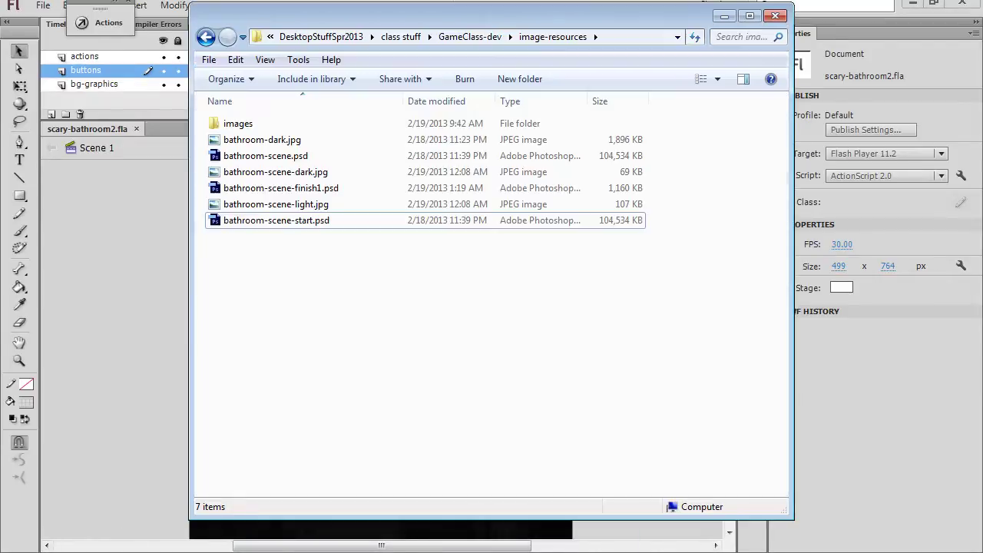
{"action": "double_click", "coordinate": [247, 125]}
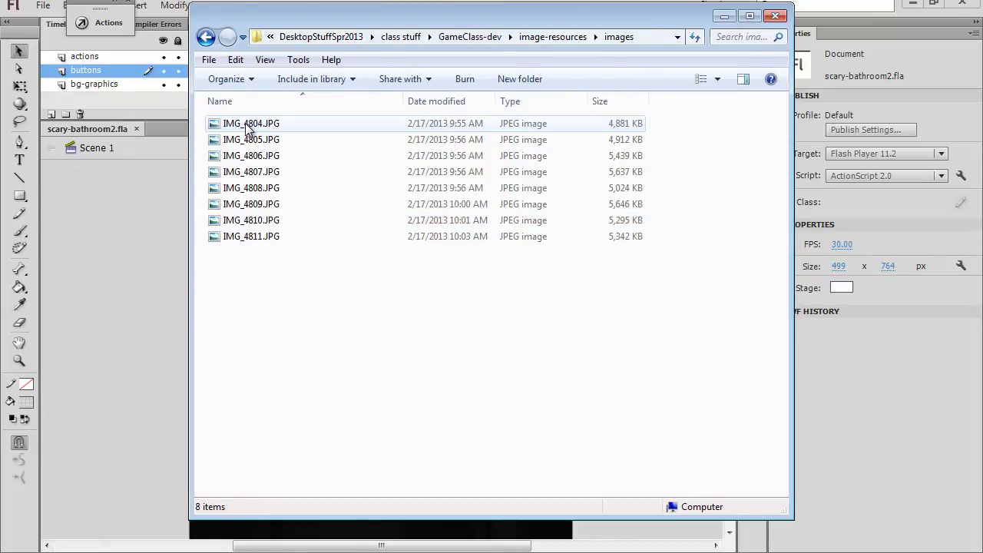
{"action": "left_click", "coordinate": [717, 79]}
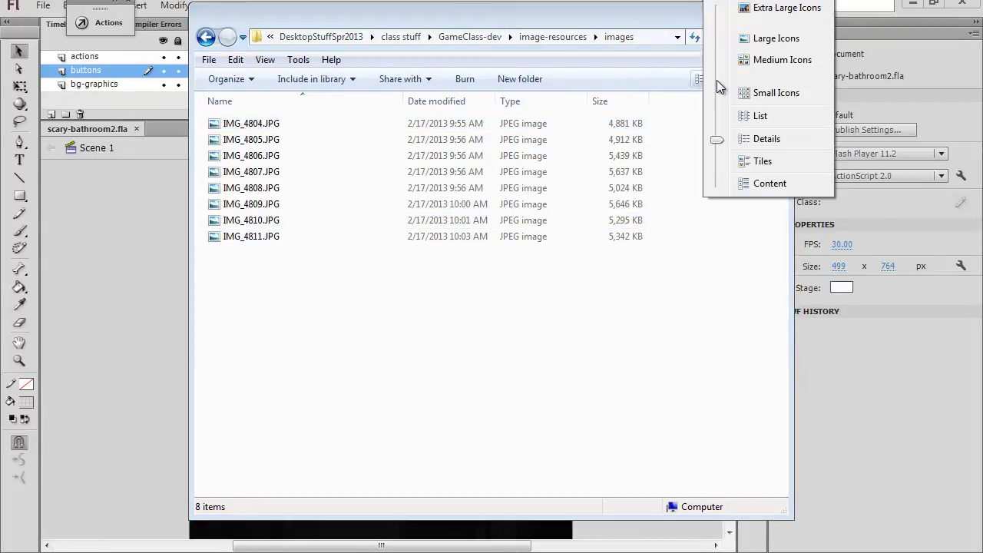
{"action": "left_click", "coordinate": [770, 39]}
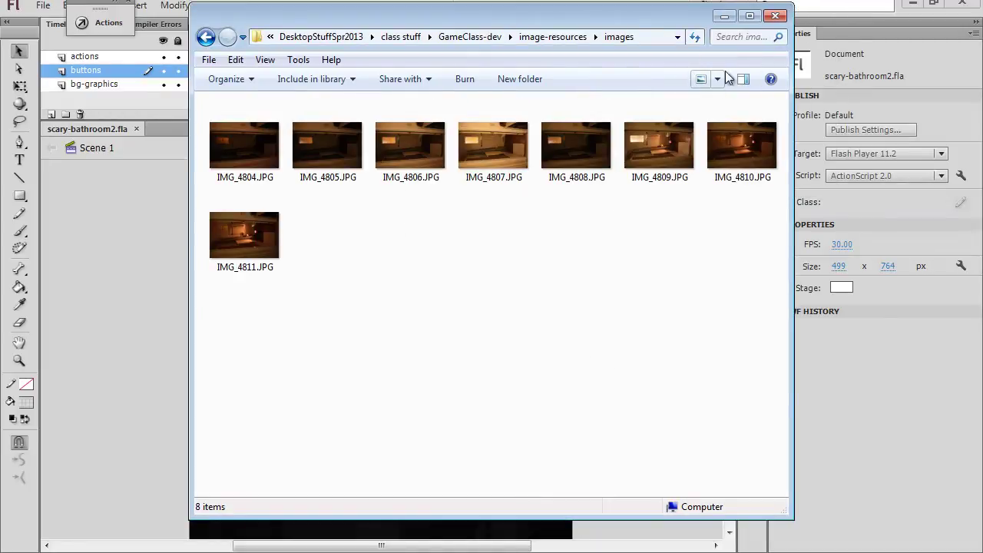
{"action": "left_click", "coordinate": [718, 82]}
{"action": "left_click", "coordinate": [758, 56]}
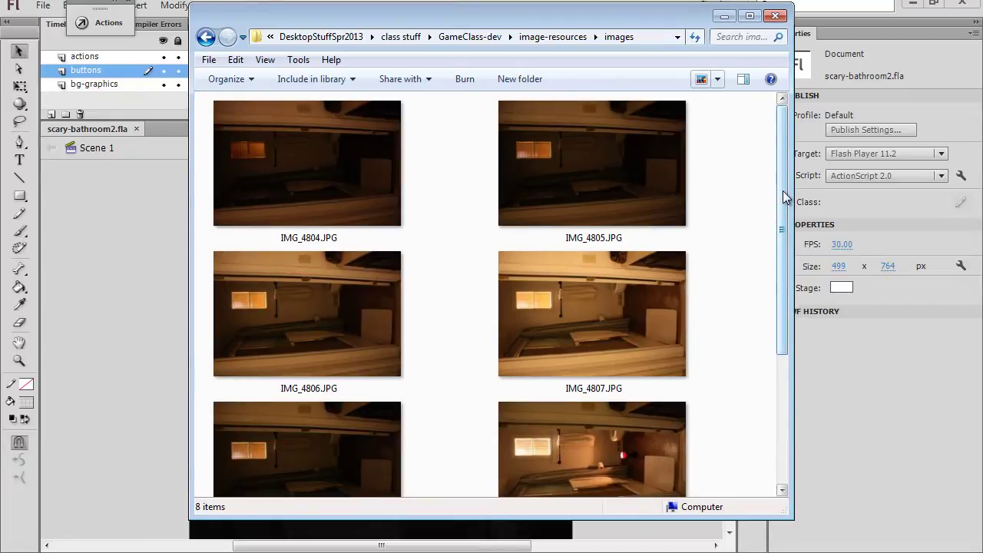
Step: Scroll through the IMG_4804–IMG_4811 bathroom photos, then minimize the folder window
{"action": "left_click_drag", "start_coordinate": [785, 197], "coordinate": [774, 338]}
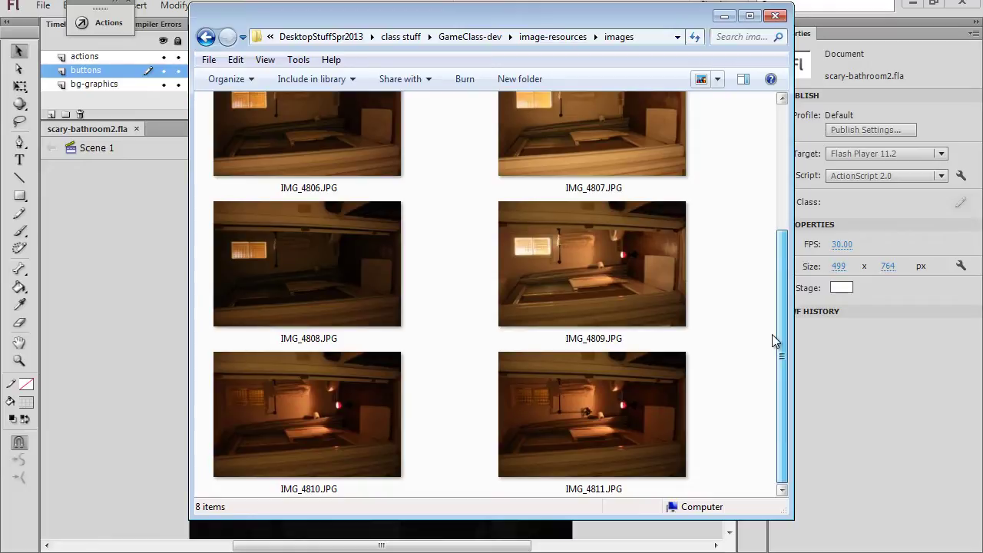
{"action": "left_click_drag", "start_coordinate": [771, 326], "coordinate": [762, 194]}
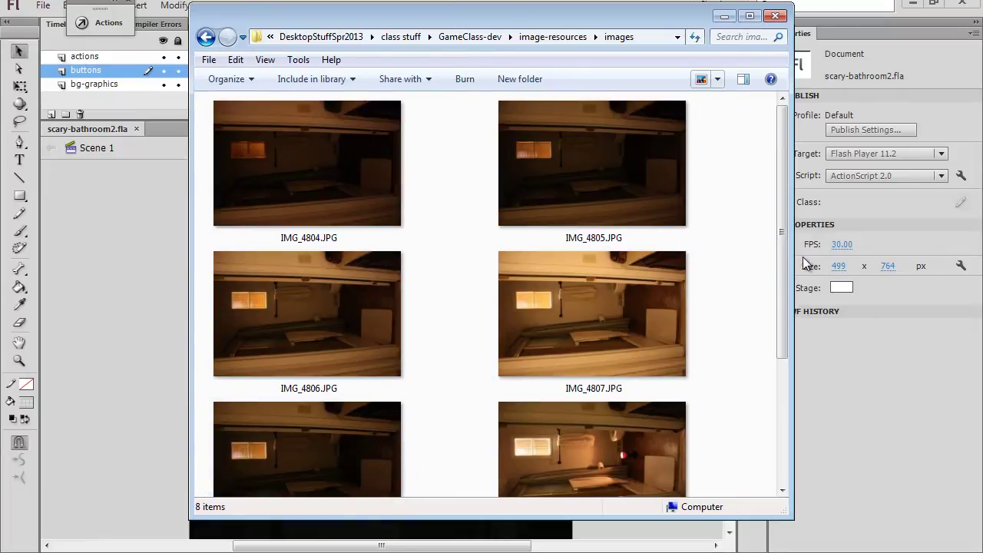
{"action": "left_click_drag", "start_coordinate": [785, 258], "coordinate": [785, 228]}
{"action": "left_click_drag", "start_coordinate": [784, 270], "coordinate": [785, 430]}
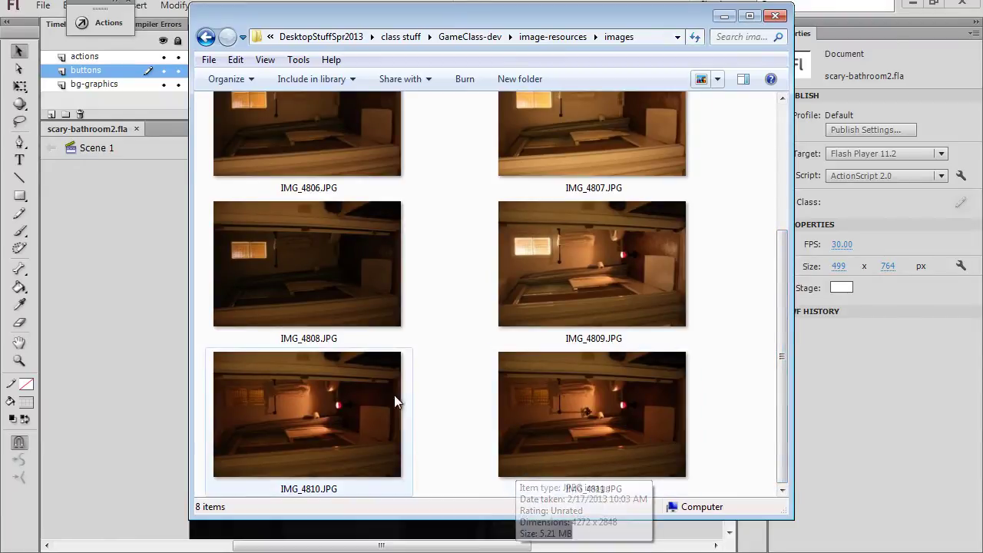
{"action": "left_click_drag", "start_coordinate": [780, 384], "coordinate": [764, 328]}
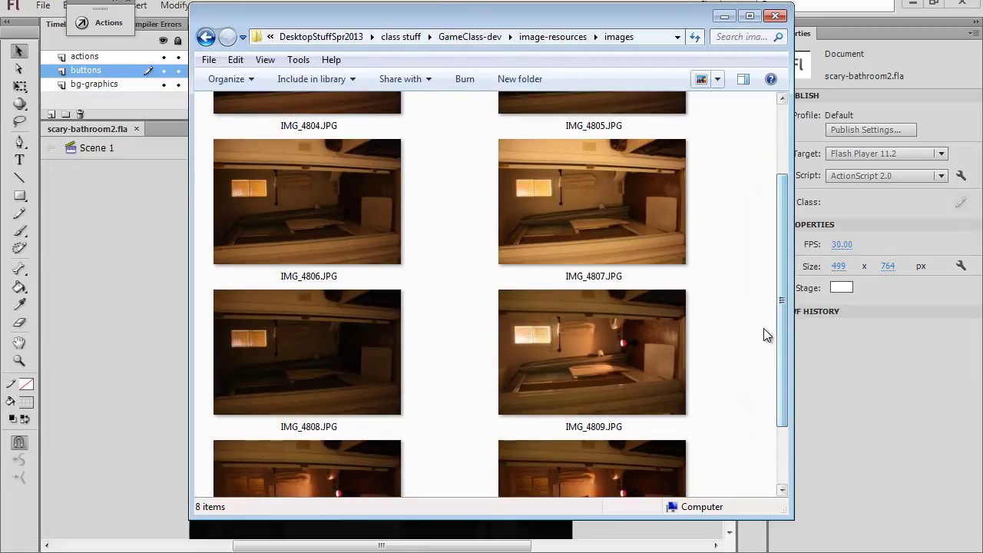
{"action": "left_click", "coordinate": [722, 17]}
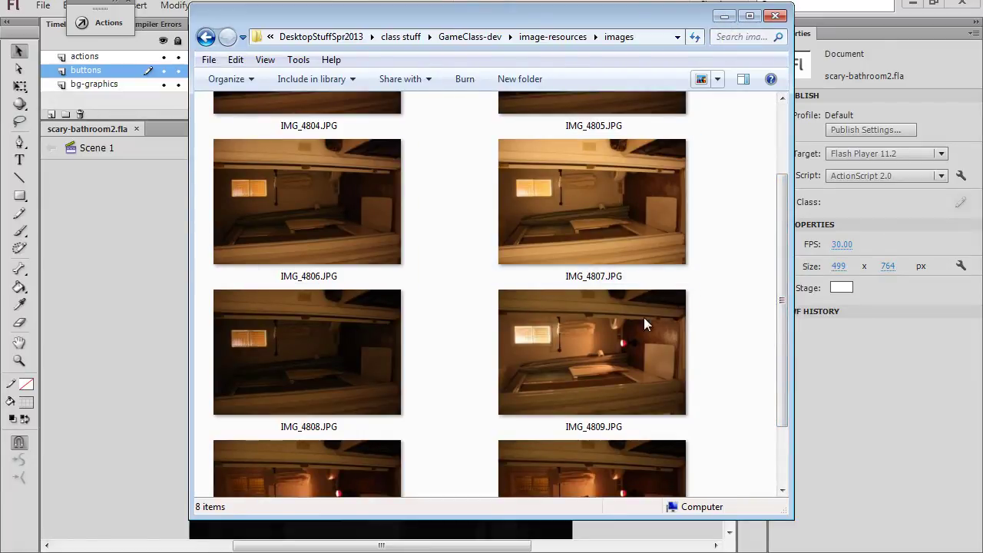
Step: In bathroom-scene-start.psd, hide Layer 1 to compare with dark Layer 0, then show it again
{"action": "left_click", "coordinate": [912, 3]}
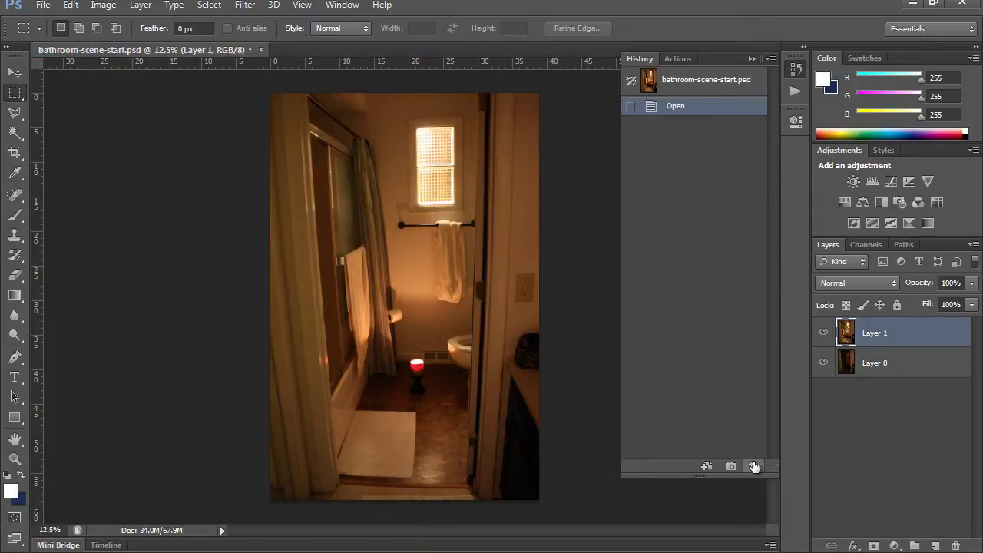
{"action": "left_click", "coordinate": [823, 333]}
{"action": "left_click", "coordinate": [907, 371]}
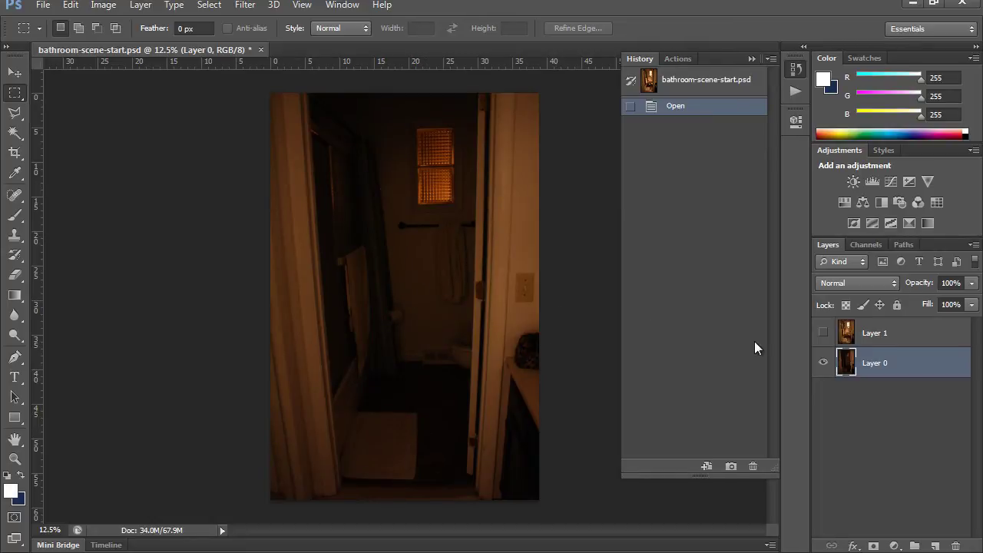
{"action": "left_click", "coordinate": [897, 341]}
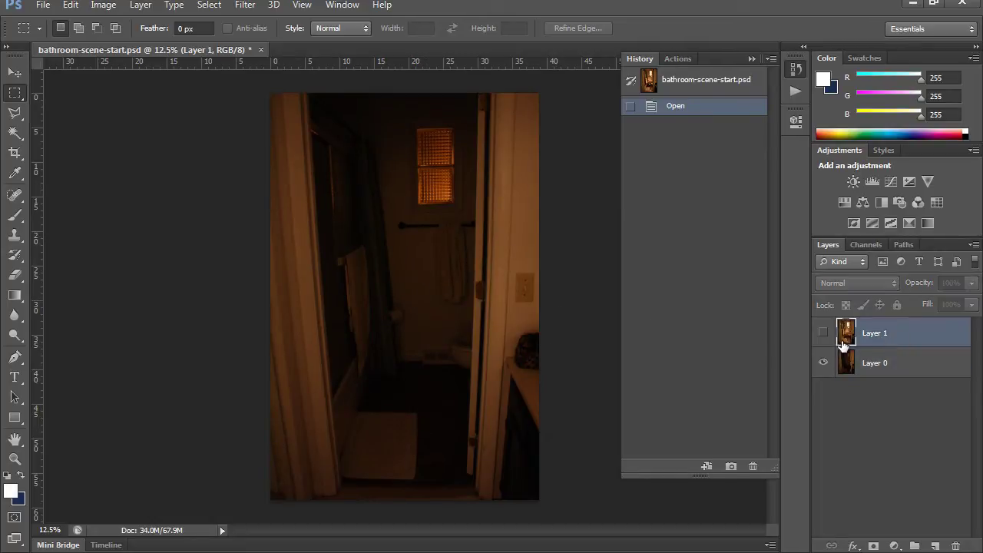
{"action": "left_click", "coordinate": [823, 333]}
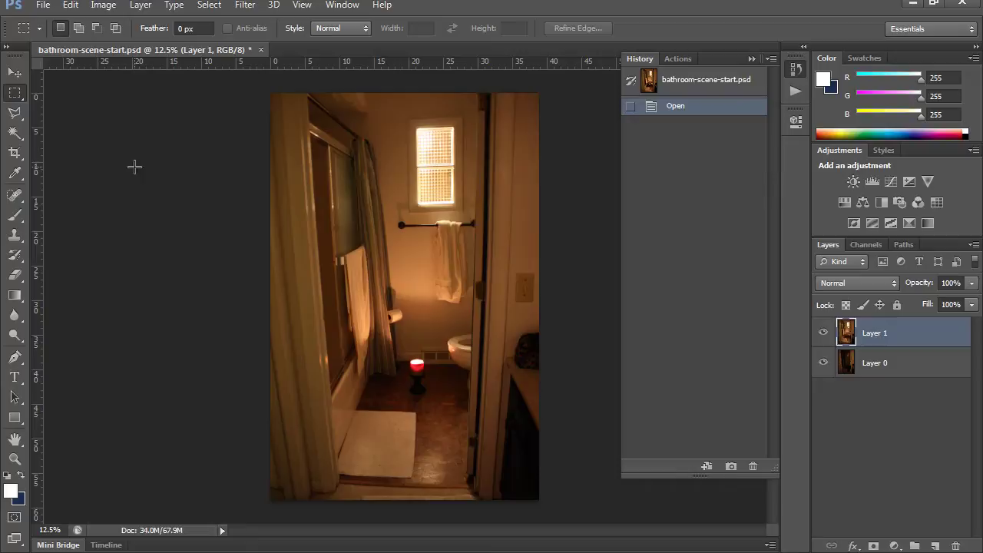
Step: Open the dark photo IMG_4804.JPG from the images folder
{"action": "left_click", "coordinate": [43, 8]}
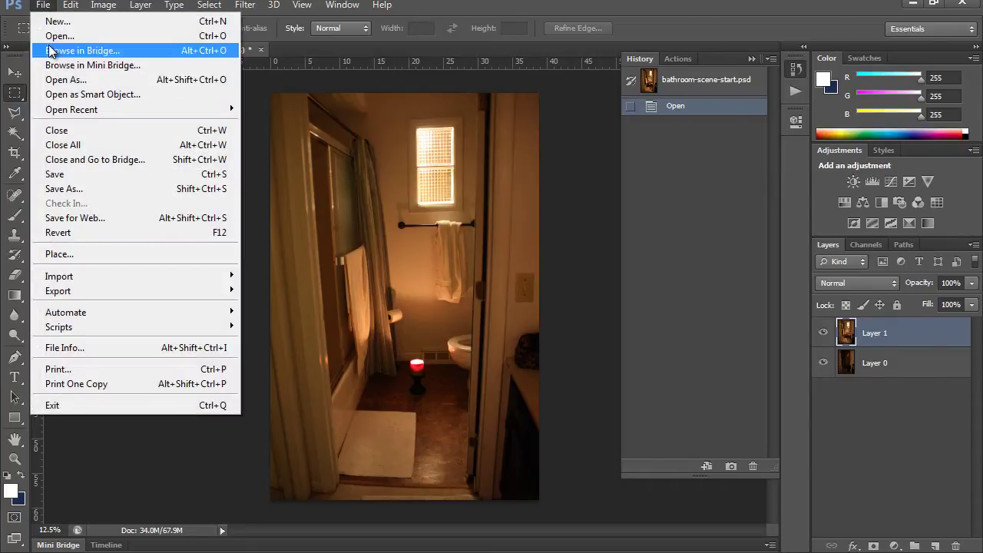
{"action": "key", "text": "ctrl+o"}
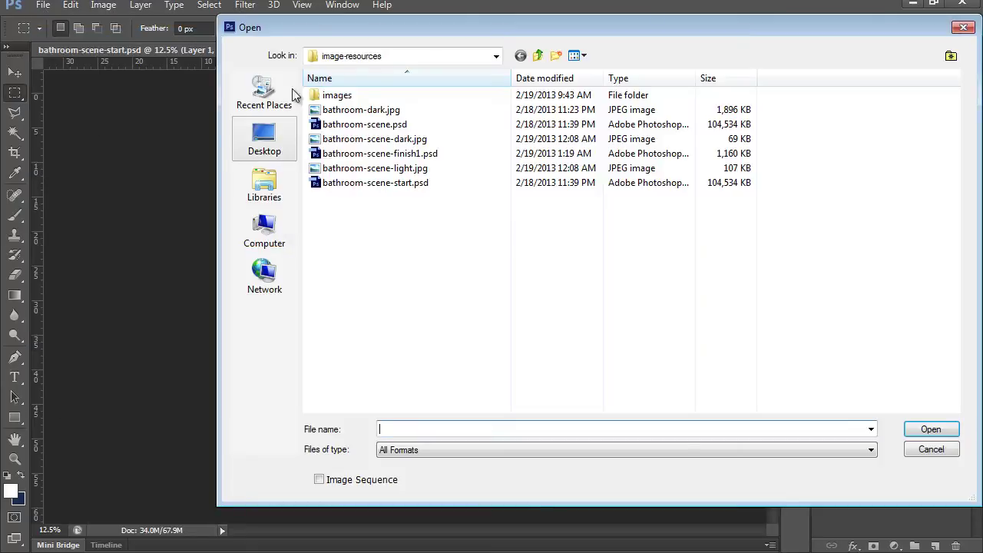
{"action": "double_click", "coordinate": [326, 95]}
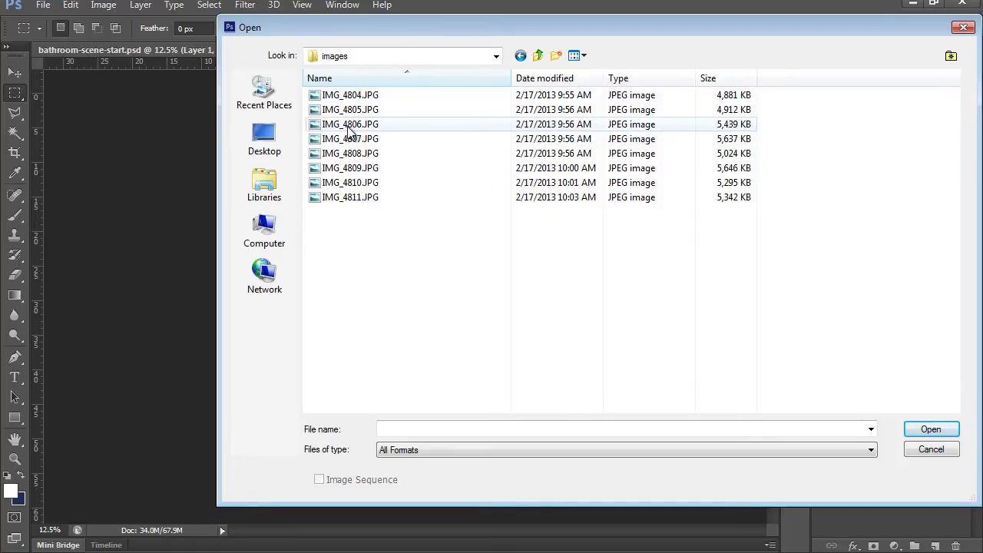
{"action": "double_click", "coordinate": [334, 97]}
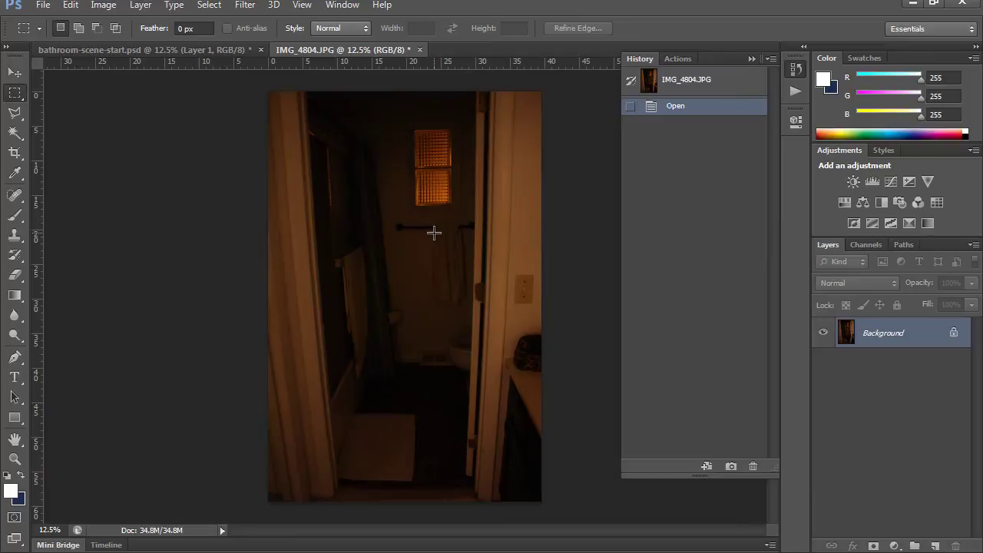
Step: Compare IMG_4804.JPG with bathroom-scene-start.psd by switching tabs, ending on IMG_4804 with the Move tool
{"action": "left_click", "coordinate": [152, 49]}
{"action": "left_click", "coordinate": [313, 50]}
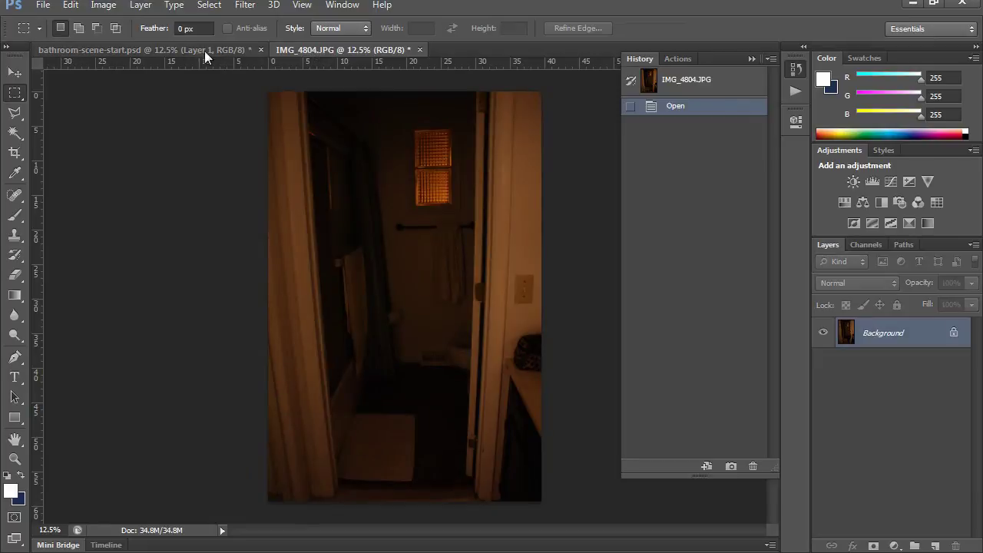
{"action": "left_click", "coordinate": [156, 51]}
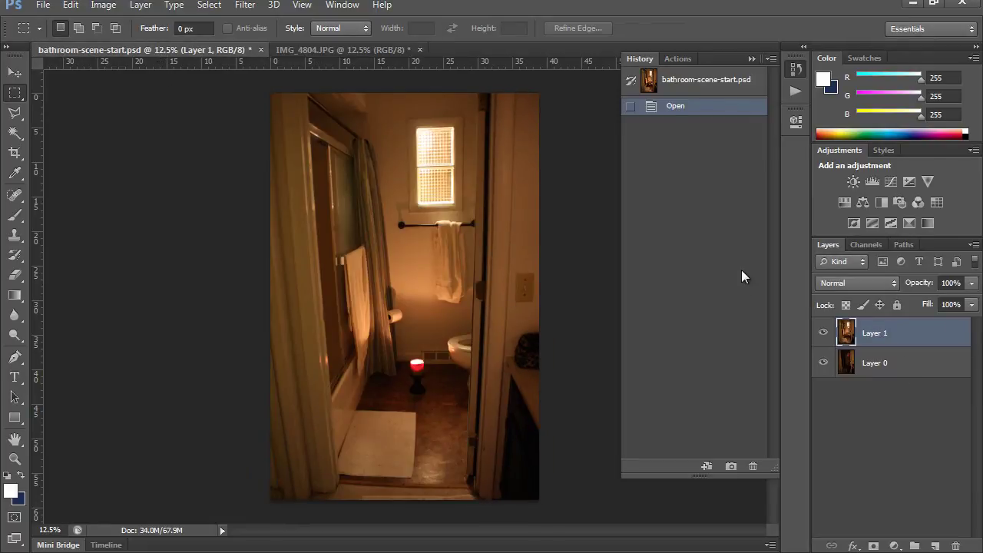
{"action": "left_click", "coordinate": [331, 52]}
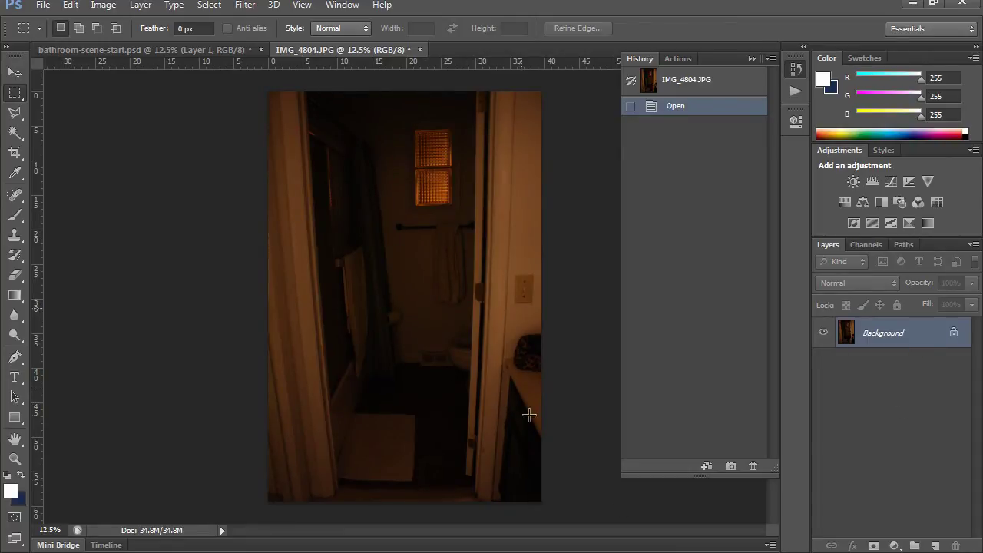
{"action": "left_click", "coordinate": [103, 50]}
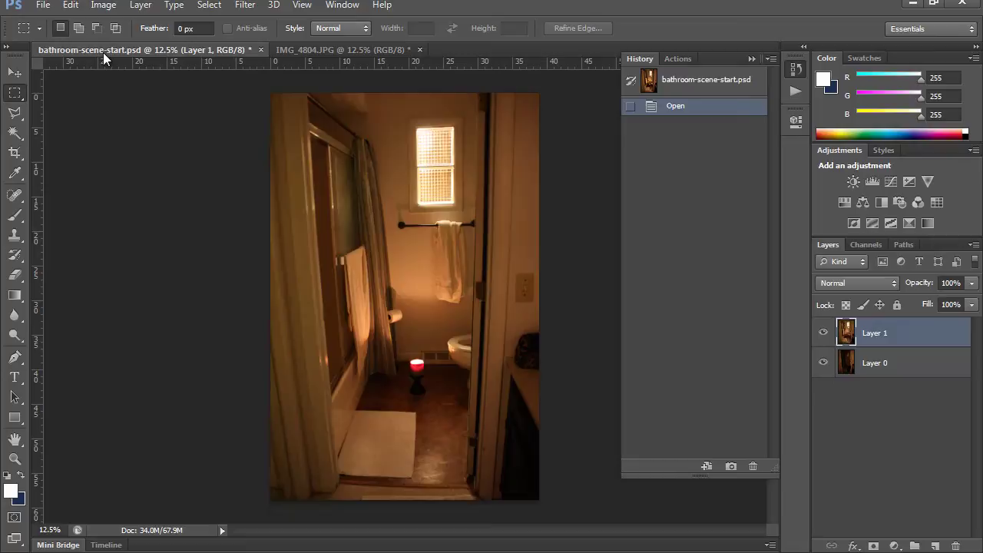
{"action": "left_click", "coordinate": [330, 53]}
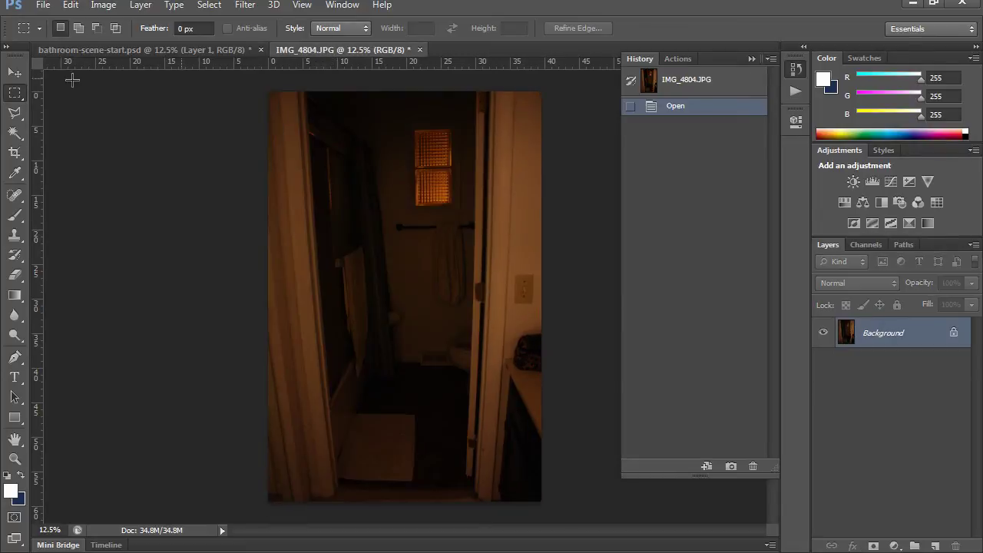
{"action": "left_click", "coordinate": [14, 72]}
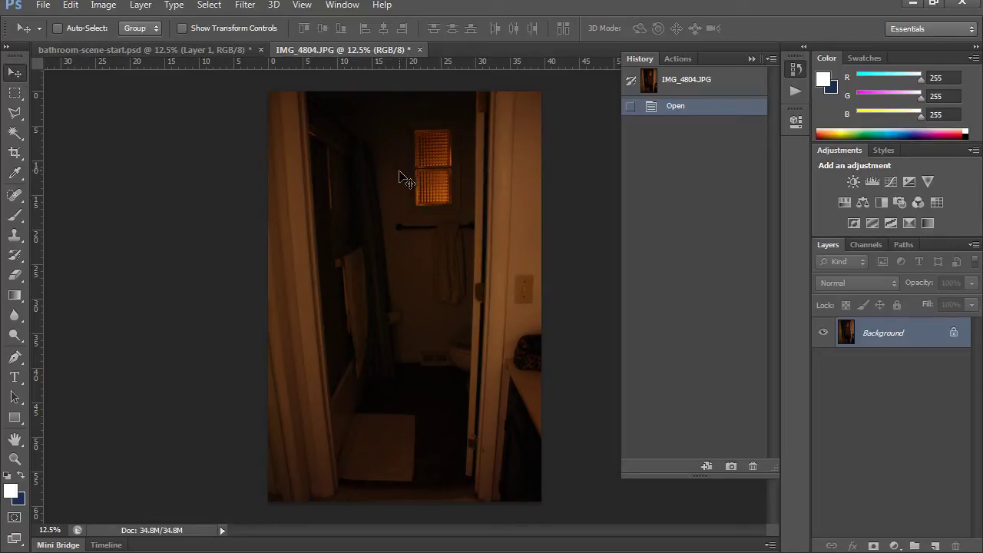
Step: Drag IMG_4804 into bathroom-scene-start.psd as Layer 2, undo its nudge, and start deleting it
{"action": "left_click_drag", "start_coordinate": [399, 177], "coordinate": [383, 232]}
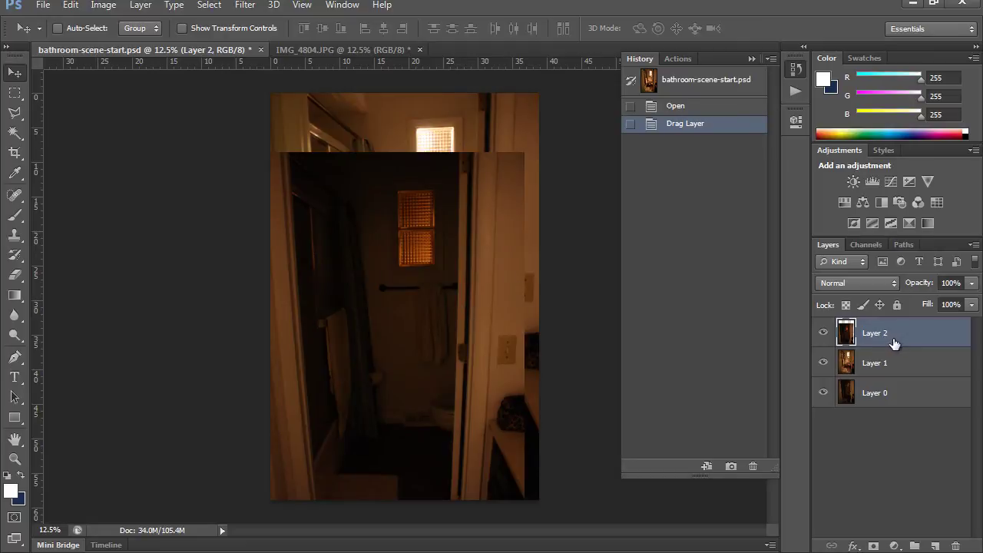
{"action": "left_click_drag", "start_coordinate": [436, 361], "coordinate": [447, 319]}
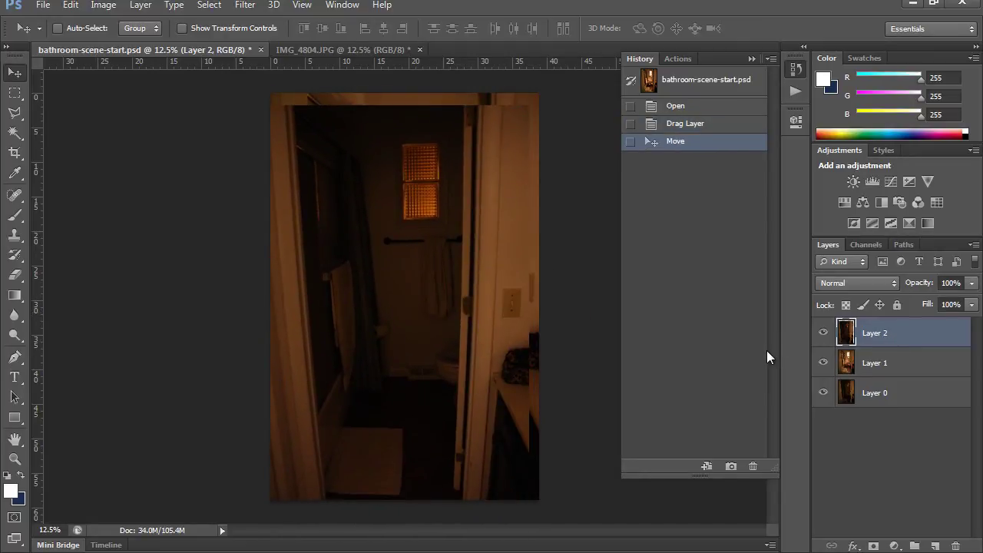
{"action": "key", "text": "ctrl+z"}
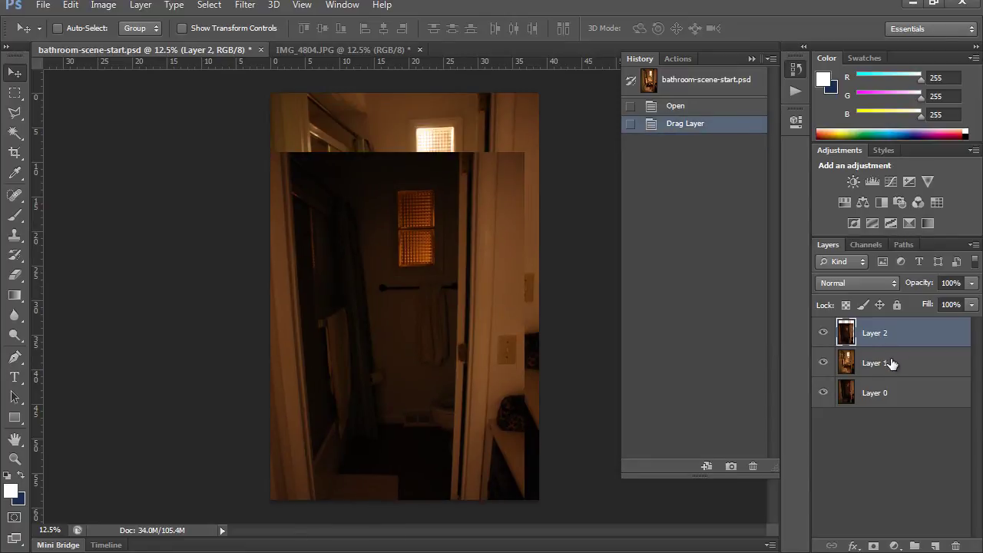
{"action": "left_click", "coordinate": [955, 546]}
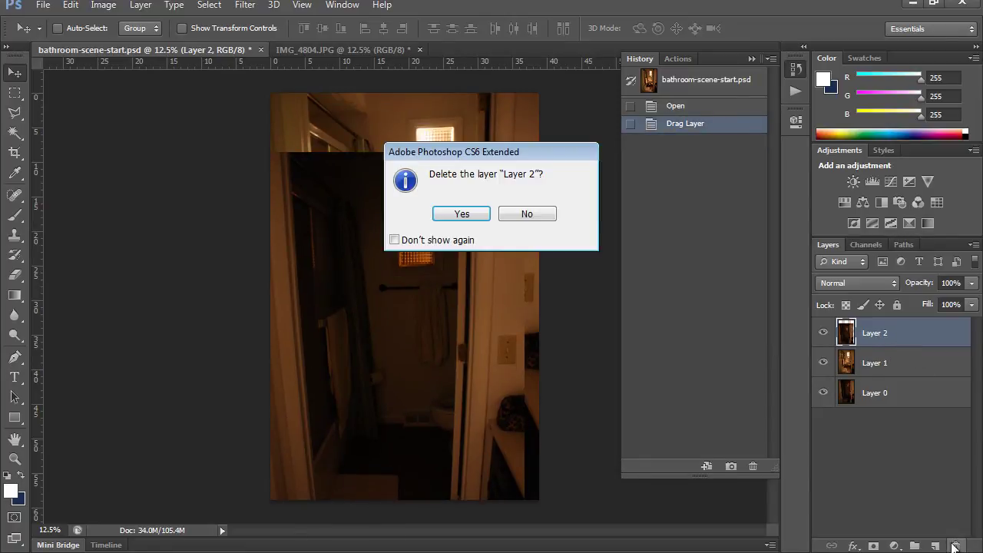
{"action": "left_click", "coordinate": [461, 215]}
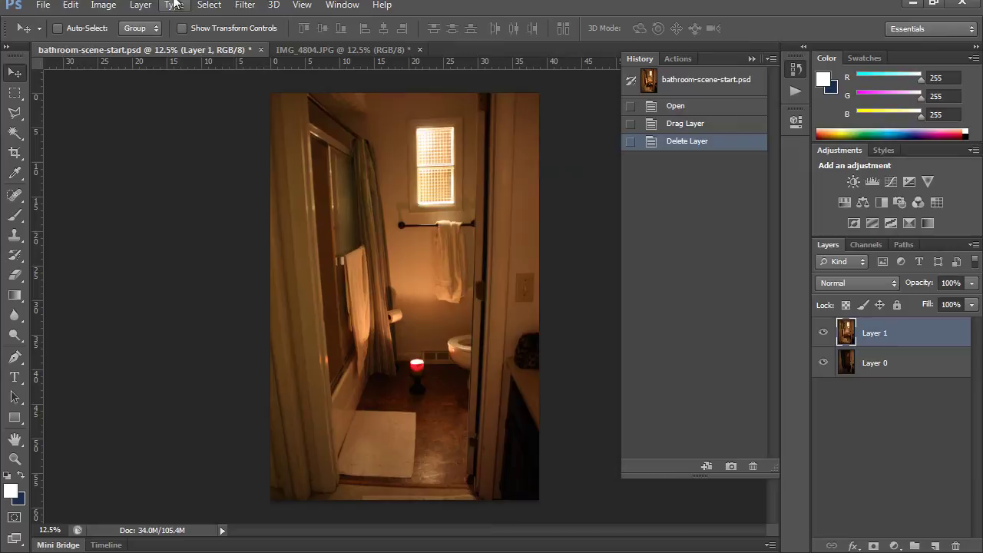
{"action": "left_click", "coordinate": [338, 49]}
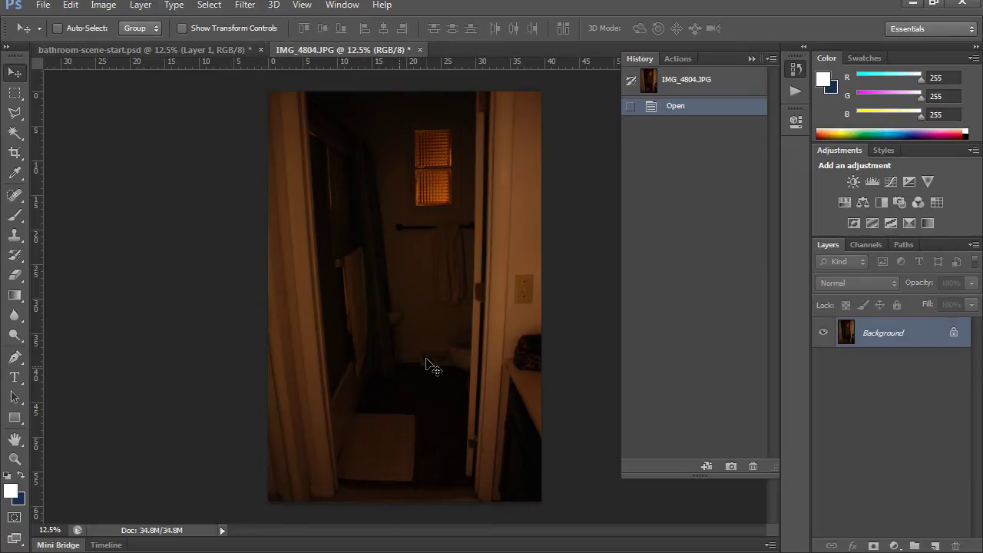
{"action": "left_click", "coordinate": [209, 4]}
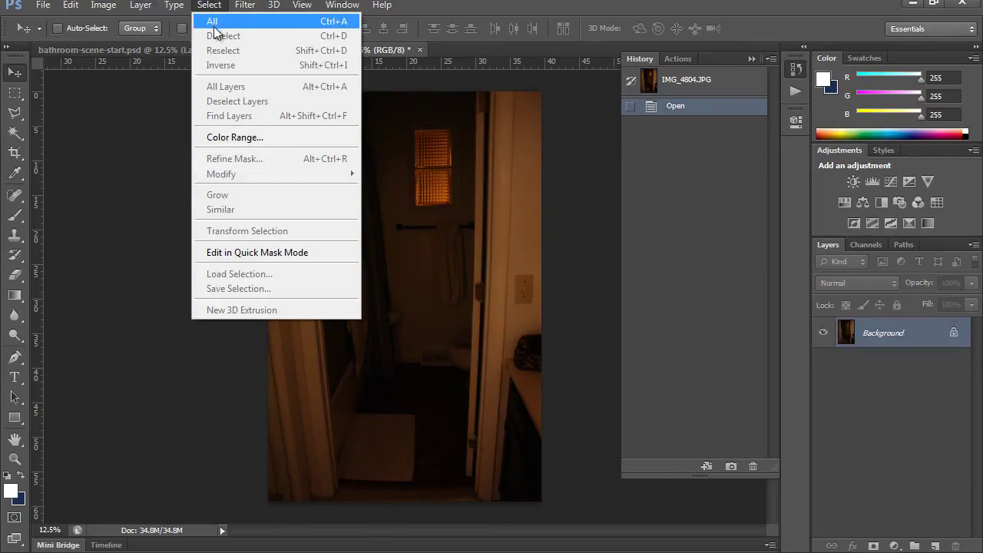
{"action": "left_click", "coordinate": [214, 23]}
{"action": "left_click", "coordinate": [69, 5]}
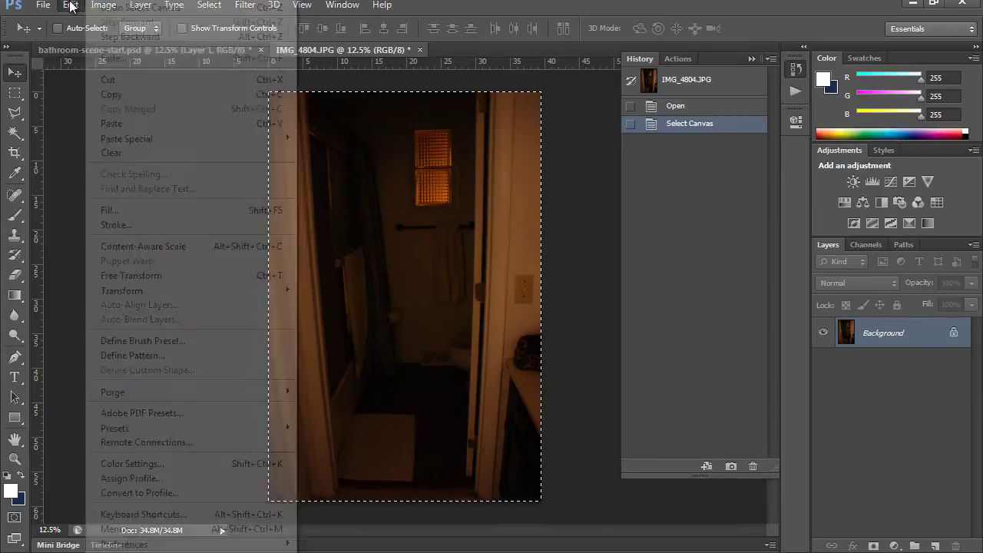
{"action": "left_click", "coordinate": [111, 94]}
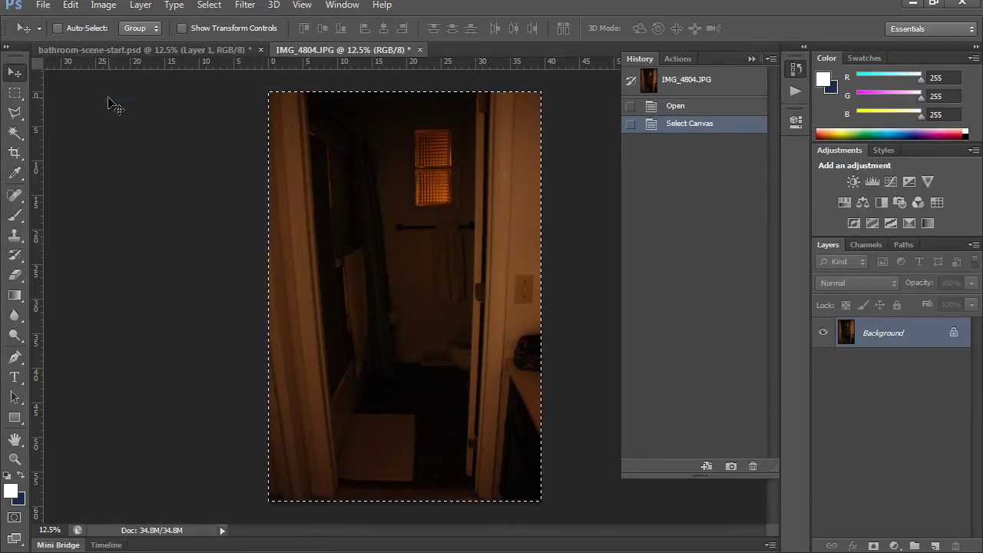
{"action": "left_click", "coordinate": [93, 48]}
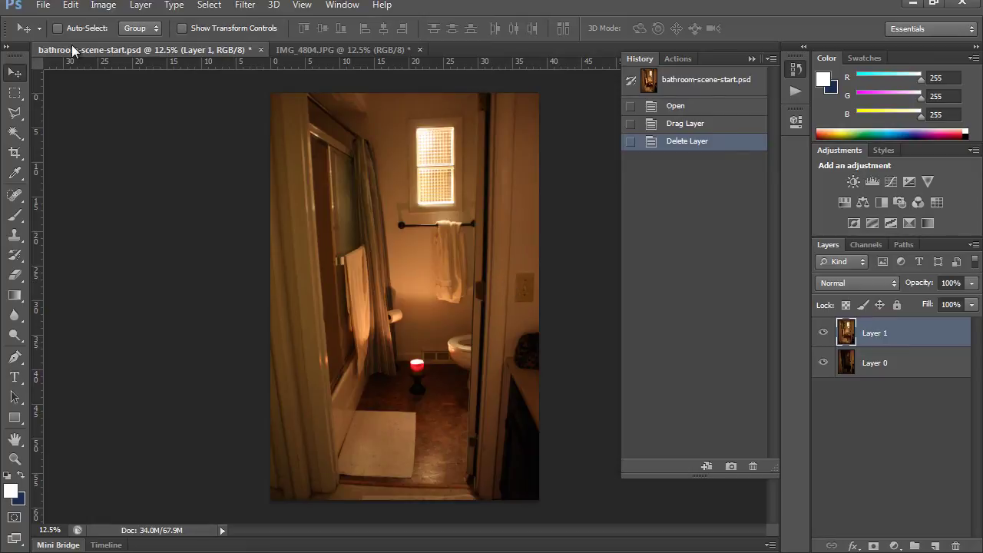
{"action": "left_click", "coordinate": [71, 6]}
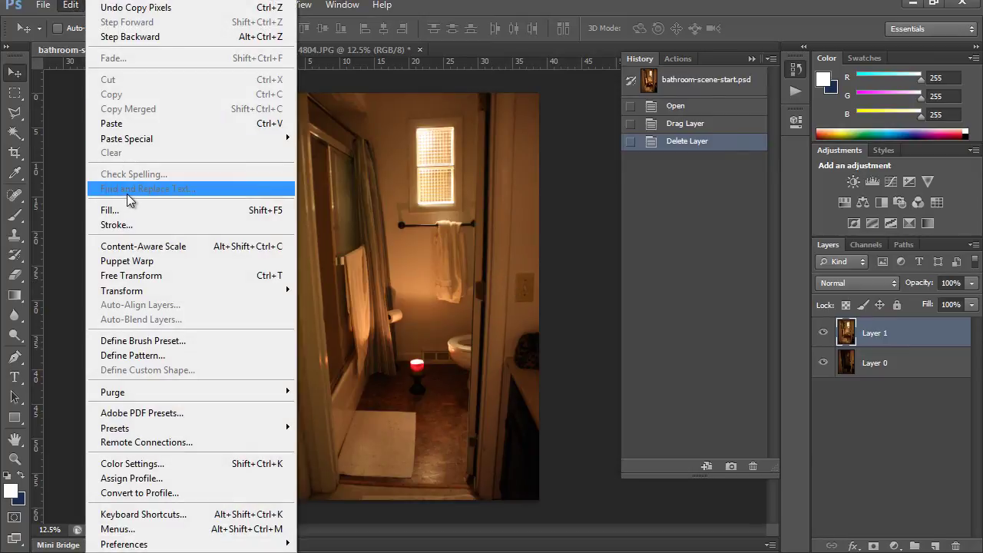
{"action": "mouse_move", "coordinate": [156, 138]}
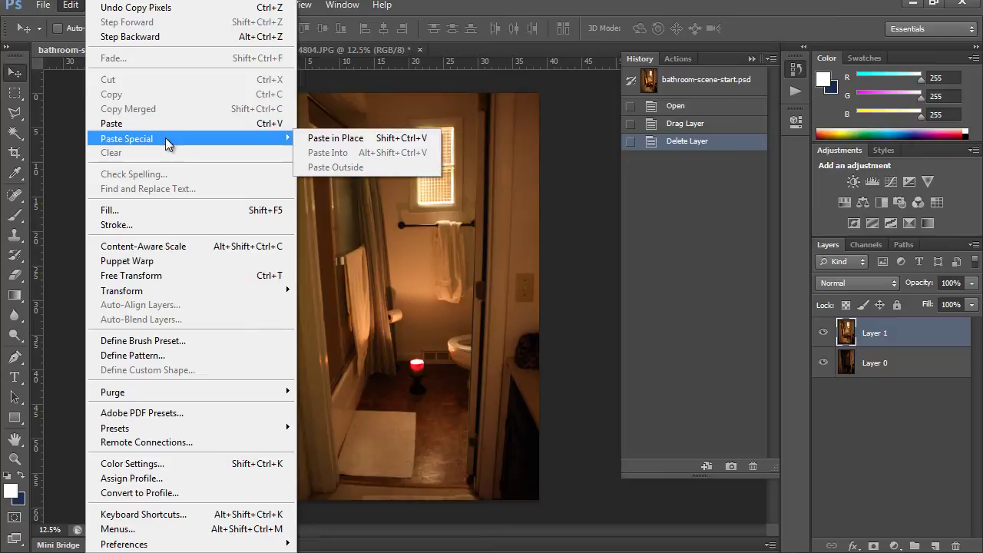
{"action": "left_click", "coordinate": [324, 144]}
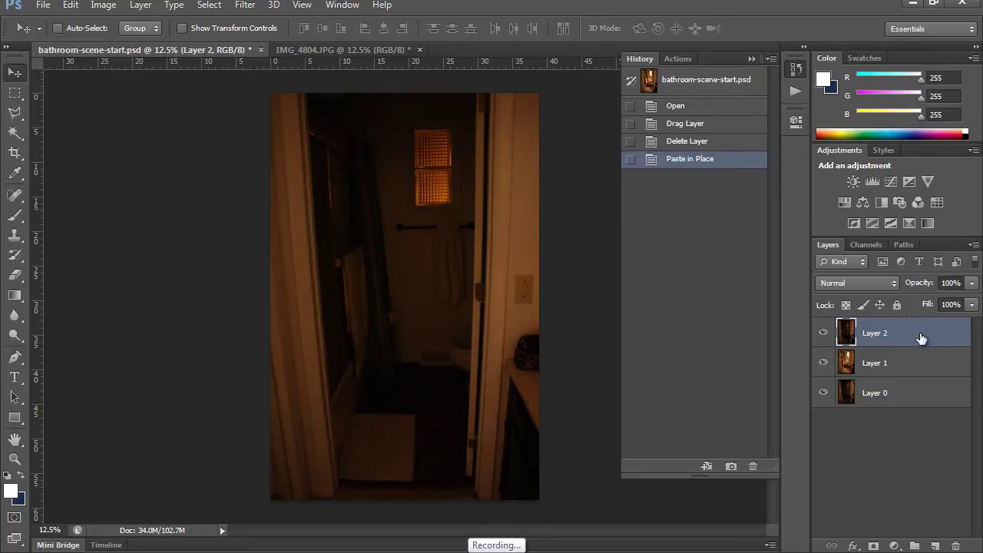
{"action": "left_click", "coordinate": [823, 333]}
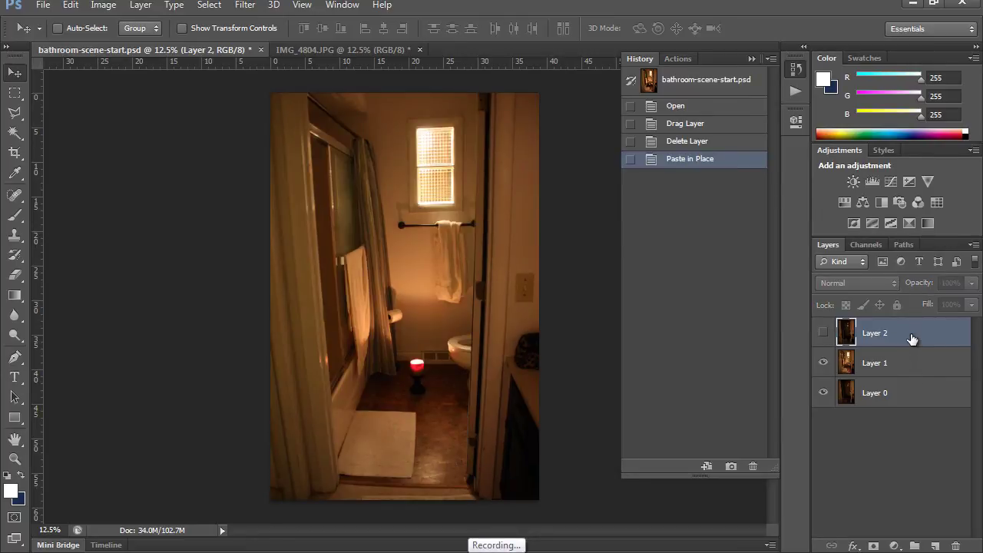
{"action": "left_click_drag", "start_coordinate": [911, 339], "coordinate": [958, 545]}
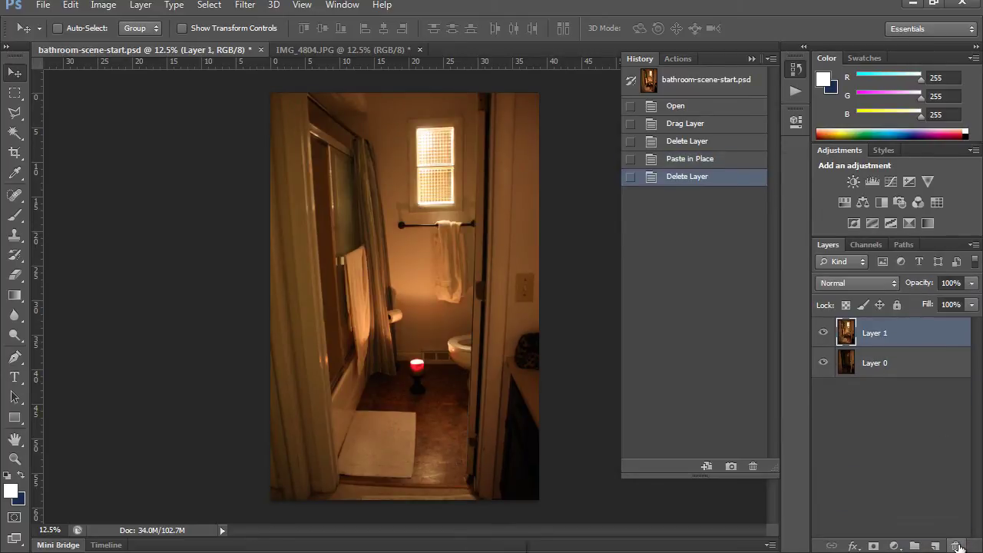
Step: Flicker Layer 1 on and off repeatedly against dark Layer 0, ending with it visible
{"action": "left_click", "coordinate": [824, 334]}
{"action": "left_click", "coordinate": [824, 334]}
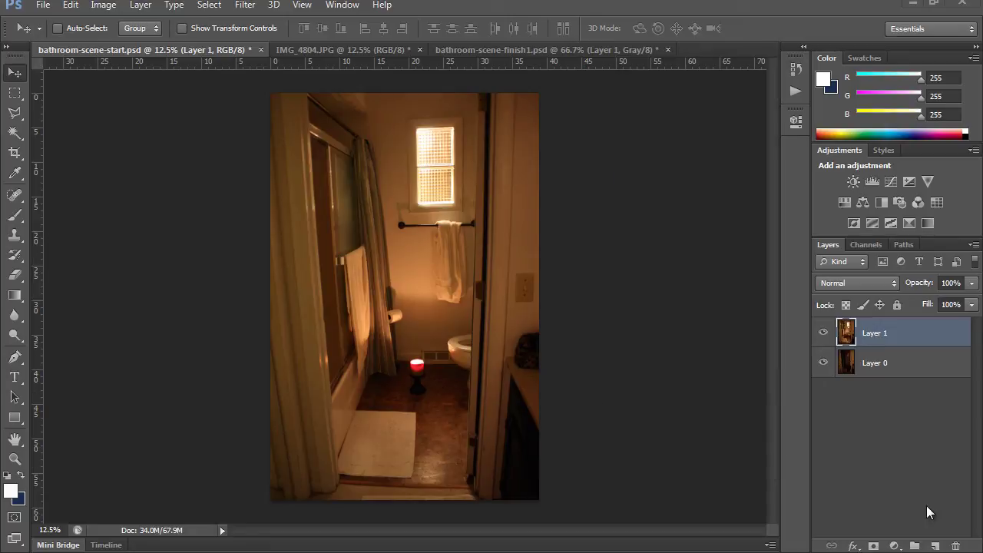
{"action": "left_click", "coordinate": [823, 334]}
{"action": "left_click", "coordinate": [822, 333]}
{"action": "left_click", "coordinate": [822, 333]}
{"action": "left_click", "coordinate": [822, 334]}
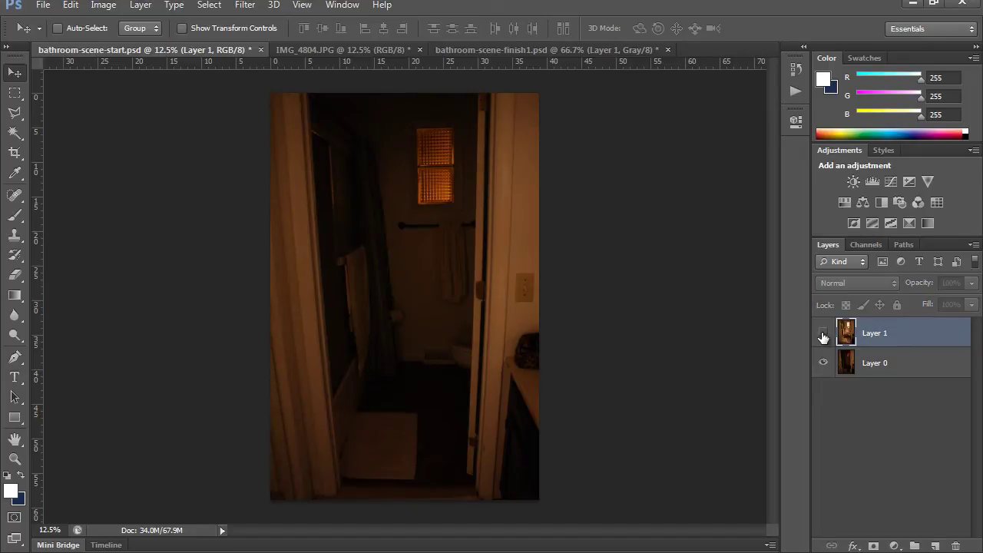
{"action": "left_click", "coordinate": [823, 333]}
{"action": "left_click", "coordinate": [823, 333]}
{"action": "left_click", "coordinate": [822, 334]}
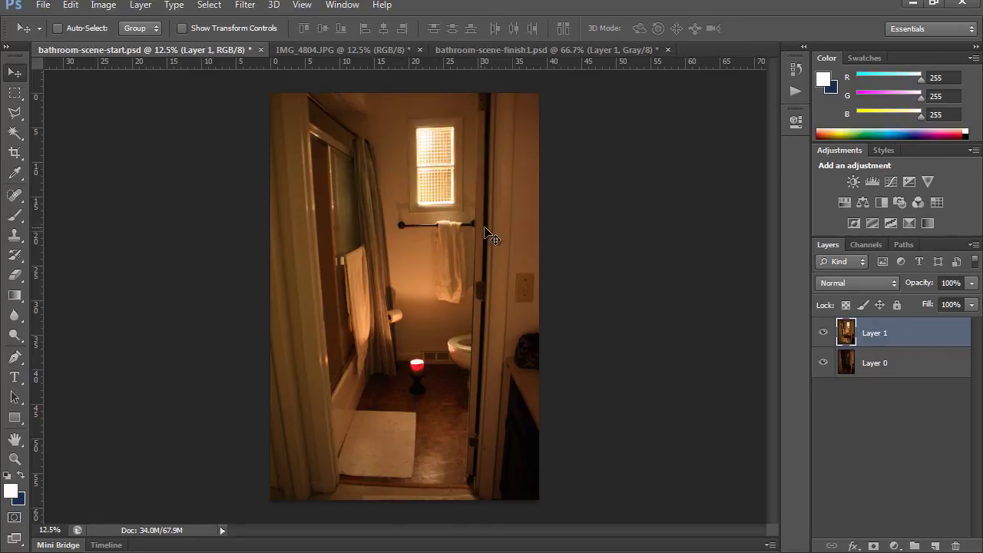
{"action": "left_click", "coordinate": [824, 332]}
{"action": "left_click", "coordinate": [824, 333]}
{"action": "left_click", "coordinate": [824, 334]}
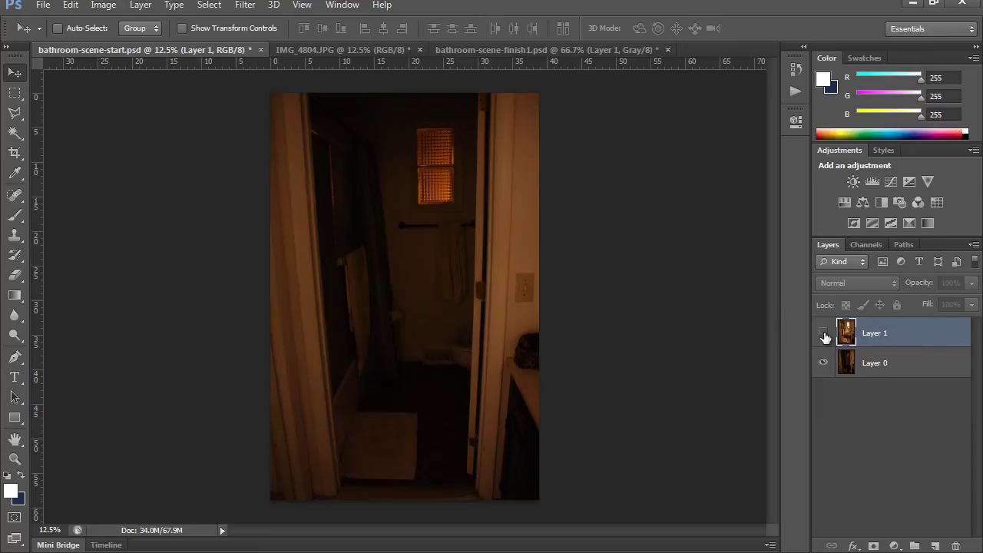
{"action": "left_click", "coordinate": [823, 334]}
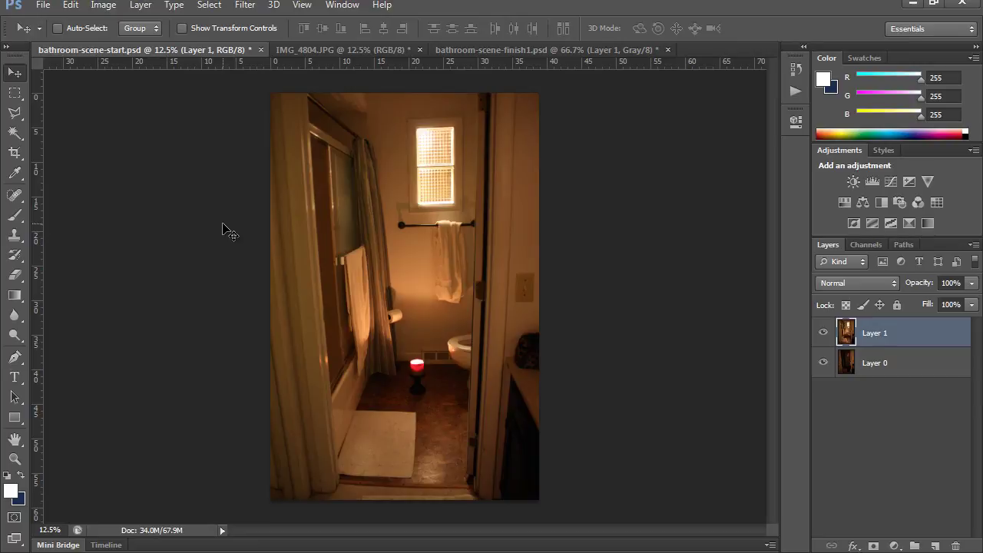
{"action": "key", "text": "Right"}
{"action": "key", "text": "Right"}
{"action": "key", "text": "Right"}
{"action": "key", "text": "Right"}
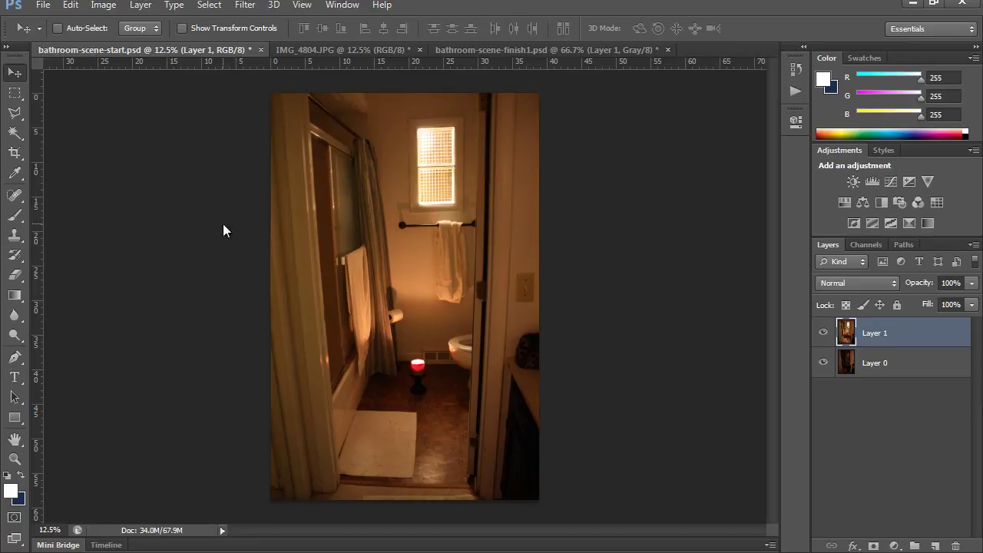
{"action": "key", "text": "Right"}
{"action": "key", "text": "Right"}
{"action": "key", "text": "Right"}
{"action": "key", "text": "Right"}
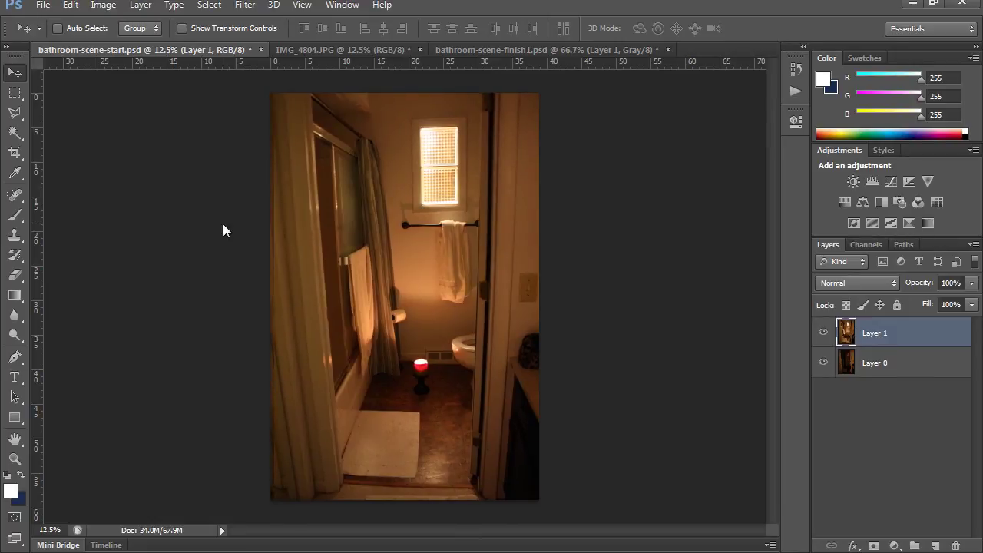
{"action": "key", "text": "Right"}
{"action": "key", "text": "Right"}
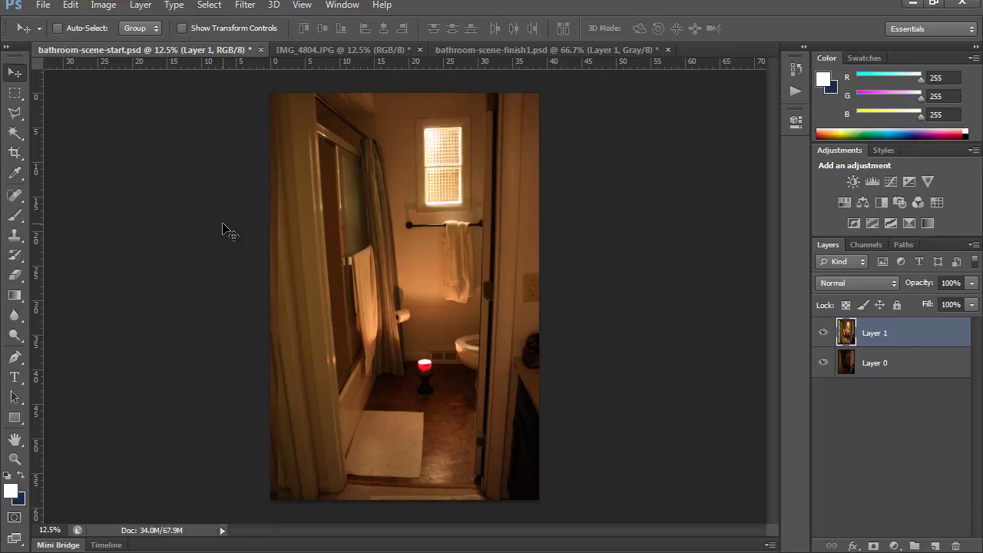
{"action": "key", "text": "Left"}
{"action": "key", "text": "Left"}
{"action": "key", "text": "Left"}
{"action": "key", "text": "Left"}
{"action": "key", "text": "Left"}
{"action": "key", "text": "Left"}
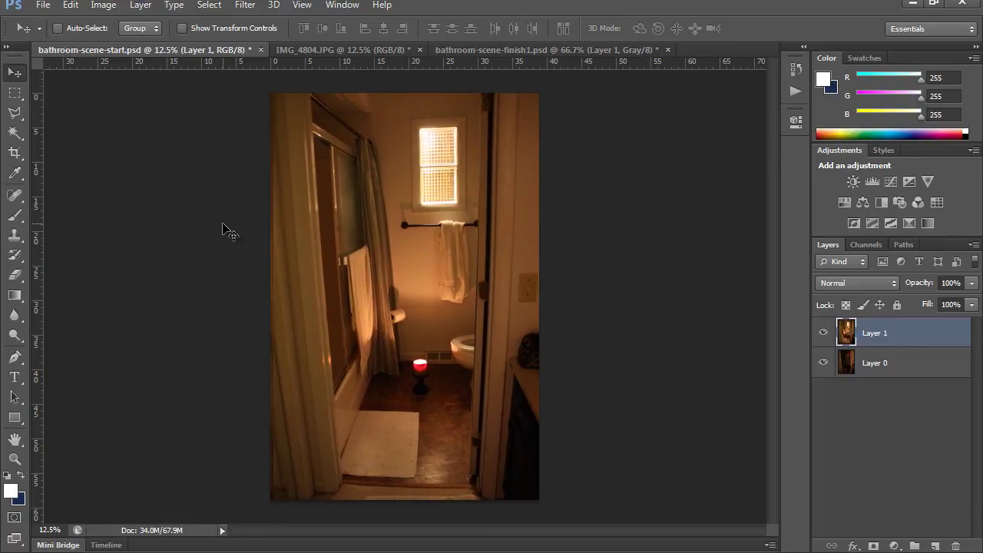
{"action": "key", "text": "Left"}
{"action": "key", "text": "Left"}
{"action": "key", "text": "Left"}
{"action": "key", "text": "Left"}
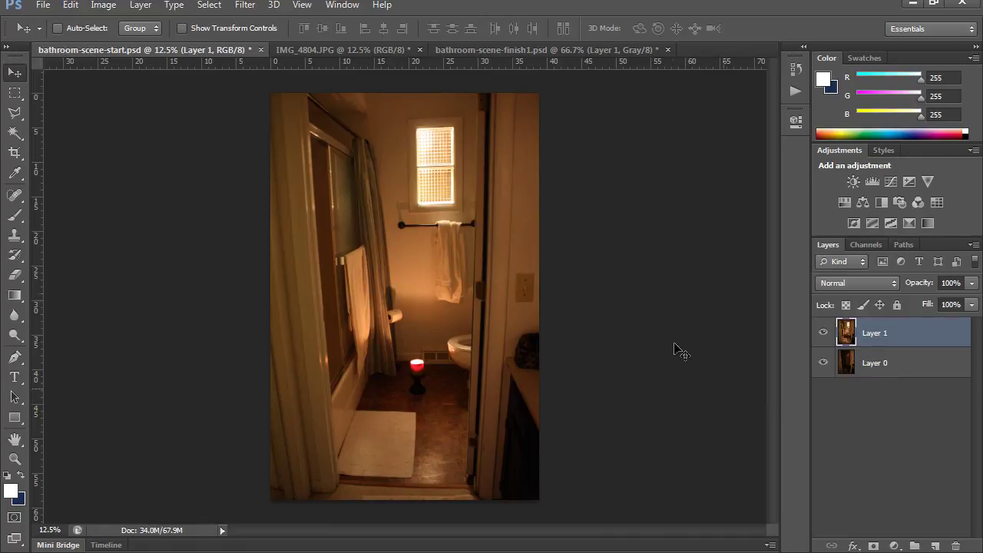
Step: In bathroom-scene-finish1.psd, zoom to 100% and 200%, then fit the image back on screen
{"action": "left_click", "coordinate": [517, 49]}
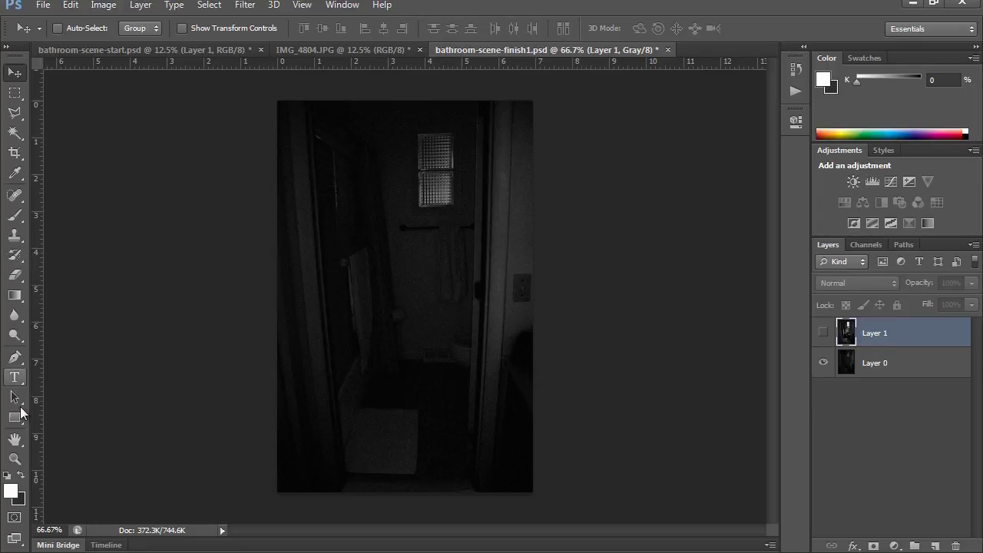
{"action": "left_click", "coordinate": [14, 461]}
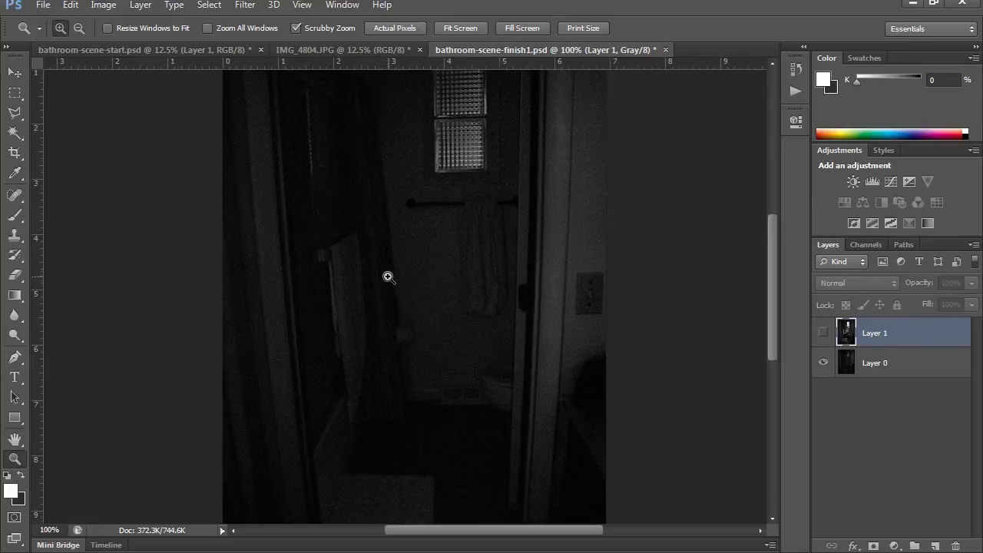
{"action": "left_click", "coordinate": [386, 276]}
{"action": "left_click", "coordinate": [436, 356]}
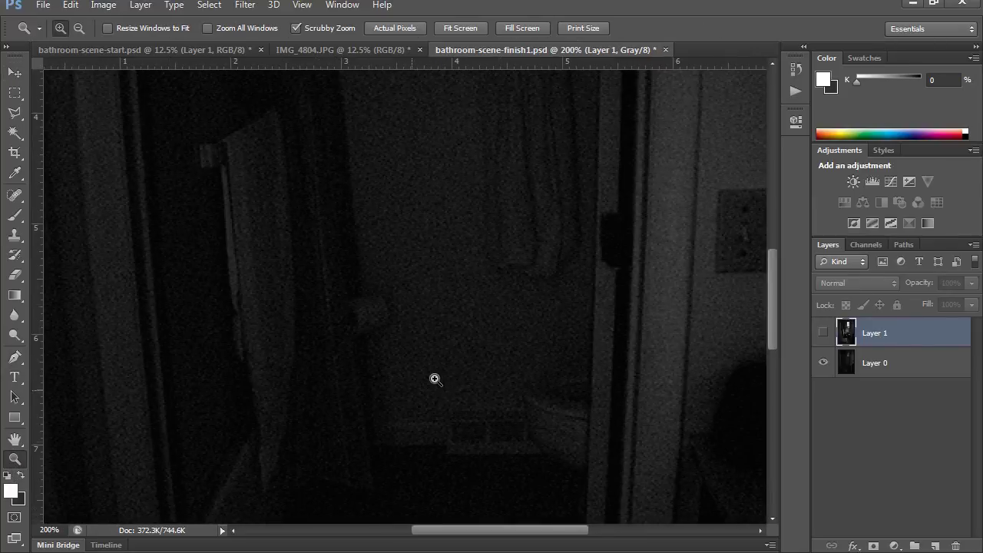
{"action": "key", "text": "ctrl+0"}
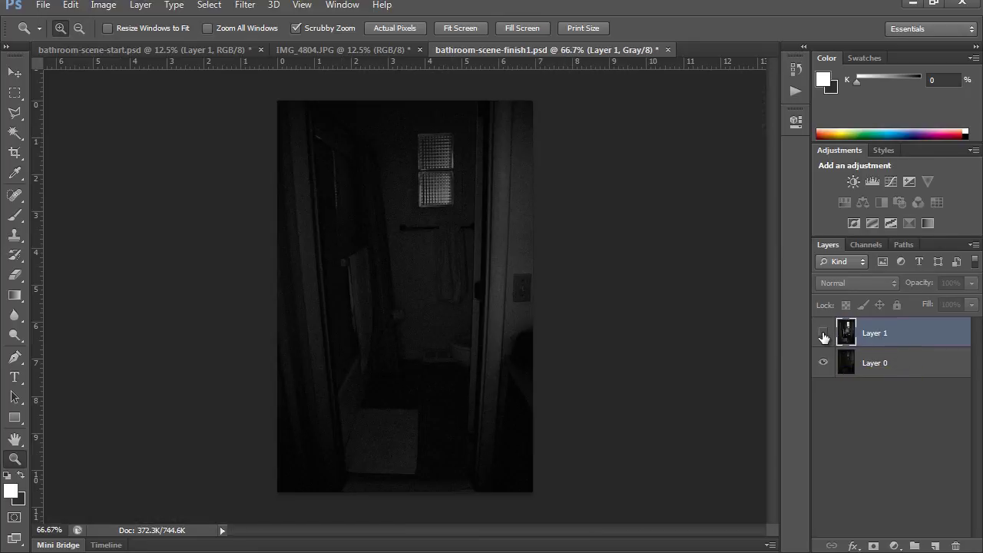
Step: Toggle Layer 1 and Layer 0 visibility, leaving dark Layer 0 shown and Layer 1 hidden
{"action": "left_click", "coordinate": [823, 335]}
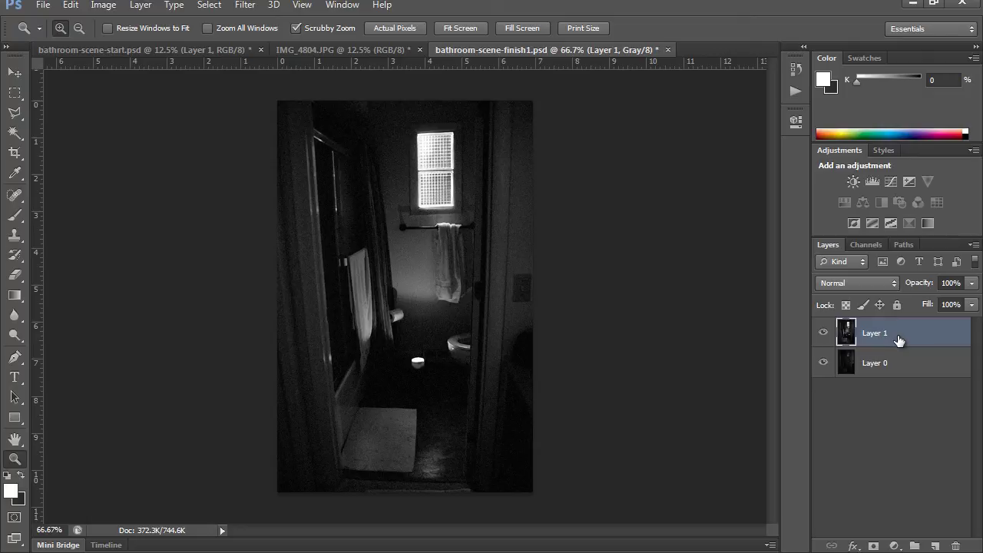
{"action": "left_click", "coordinate": [822, 336]}
{"action": "left_click", "coordinate": [823, 336]}
{"action": "left_click", "coordinate": [822, 333]}
{"action": "left_click", "coordinate": [865, 365]}
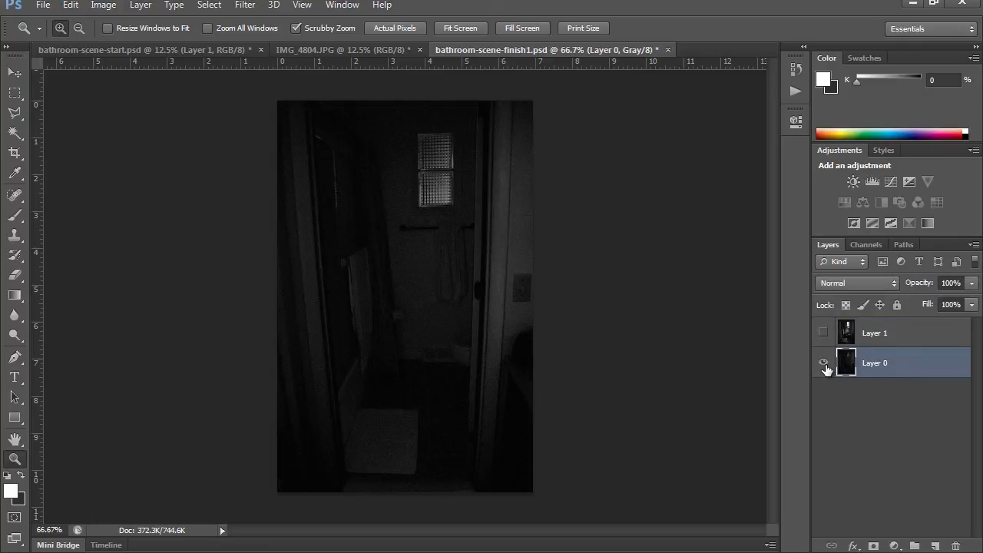
{"action": "left_click", "coordinate": [823, 366]}
{"action": "left_click", "coordinate": [823, 366]}
Step: Return to bathroom-scene-start.psd and select Layer 0, then Layer 1
{"action": "left_click", "coordinate": [134, 50]}
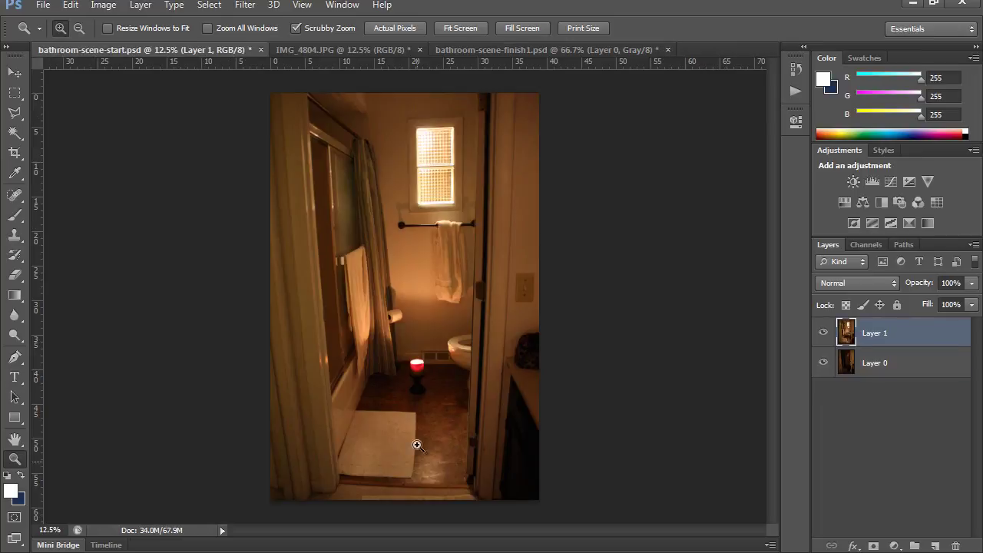
{"action": "left_click", "coordinate": [897, 367]}
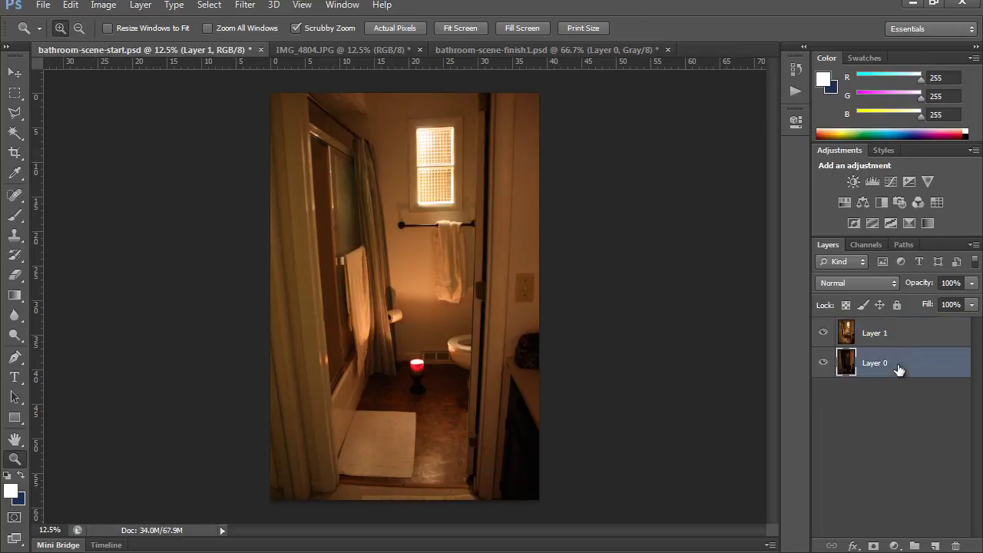
{"action": "left_click", "coordinate": [903, 338]}
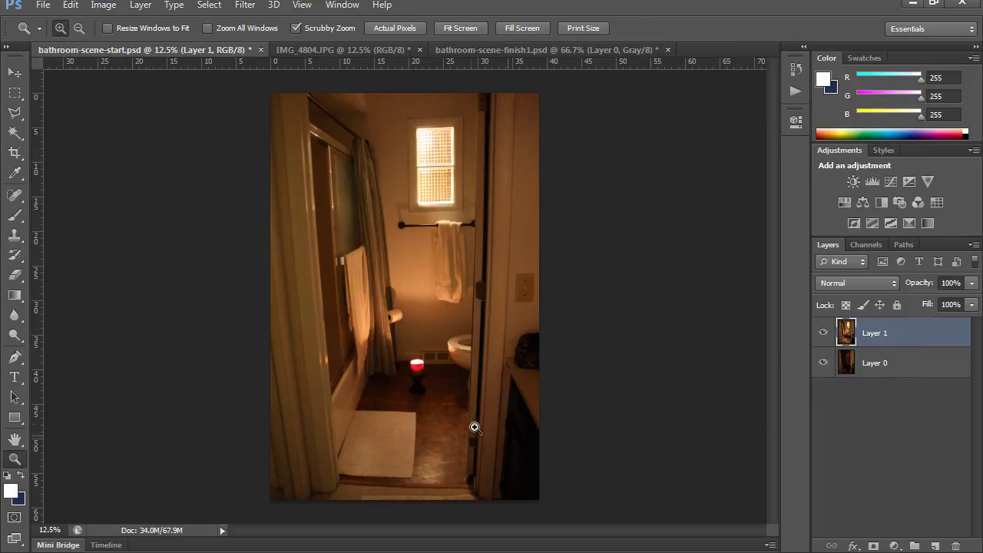